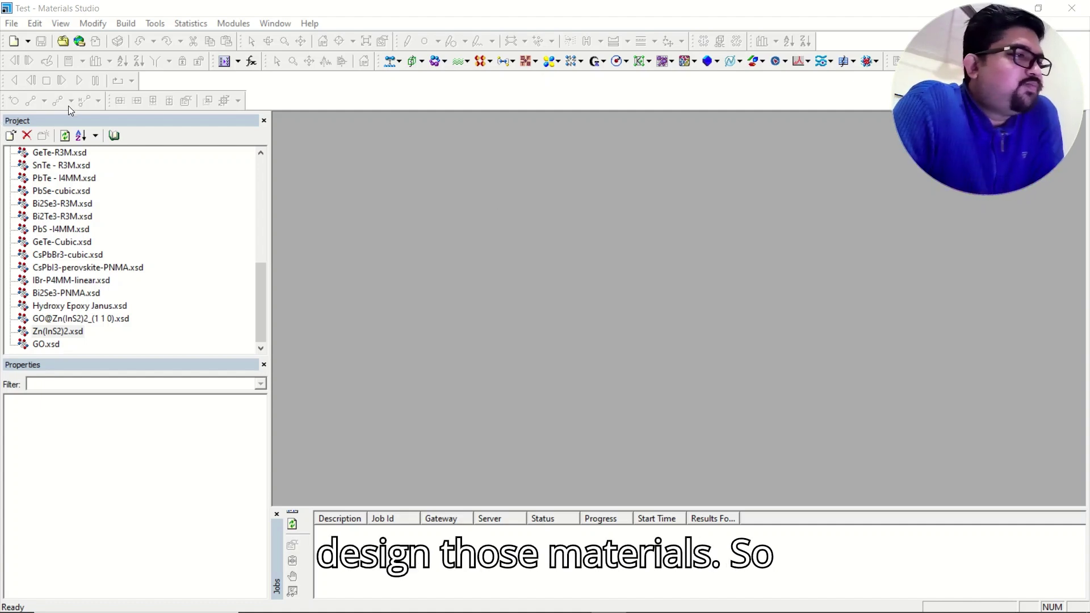
# Open PbS -I4MM.xsd, maximize its window and rotate the crystal side-on
pyautogui.scroll(4, 114, 221)
pyautogui.scroll(-4, 119, 219)
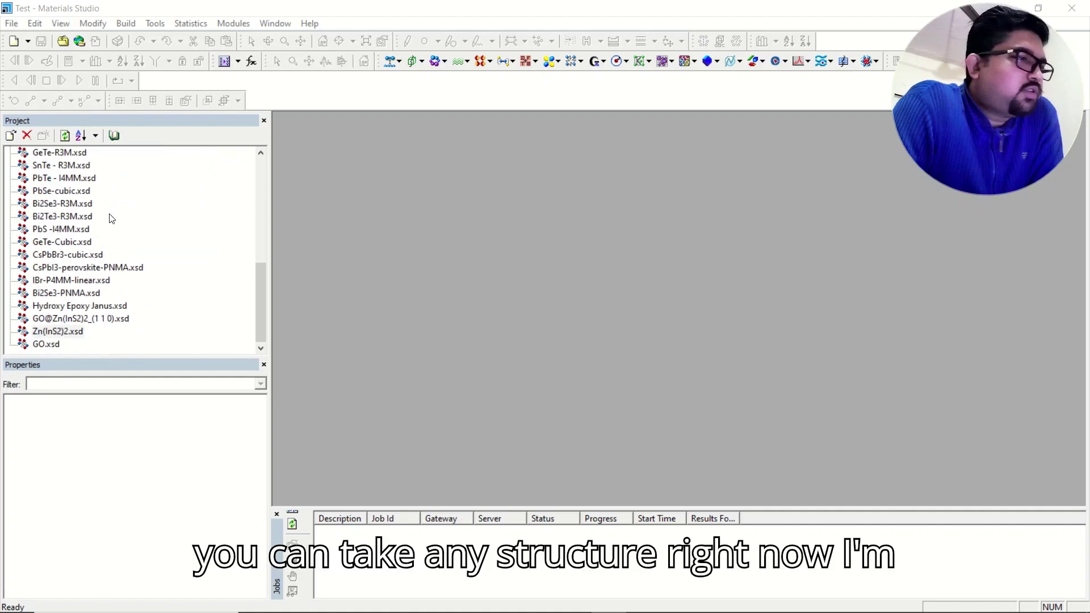
pyautogui.doubleClick(61, 229)
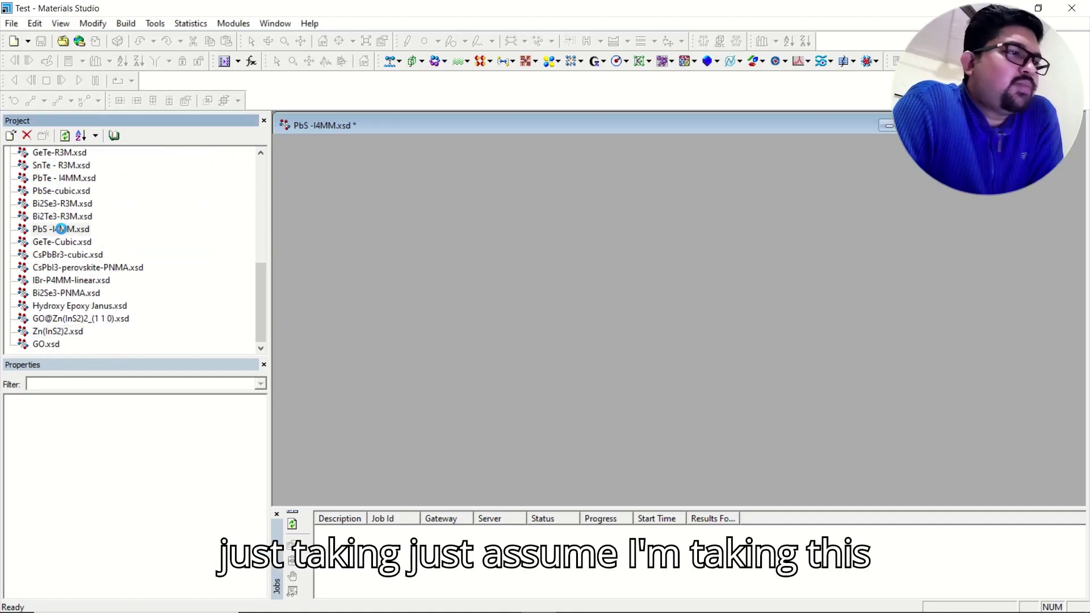
pyautogui.moveTo(843, 125); pyautogui.dragTo(824, 172)
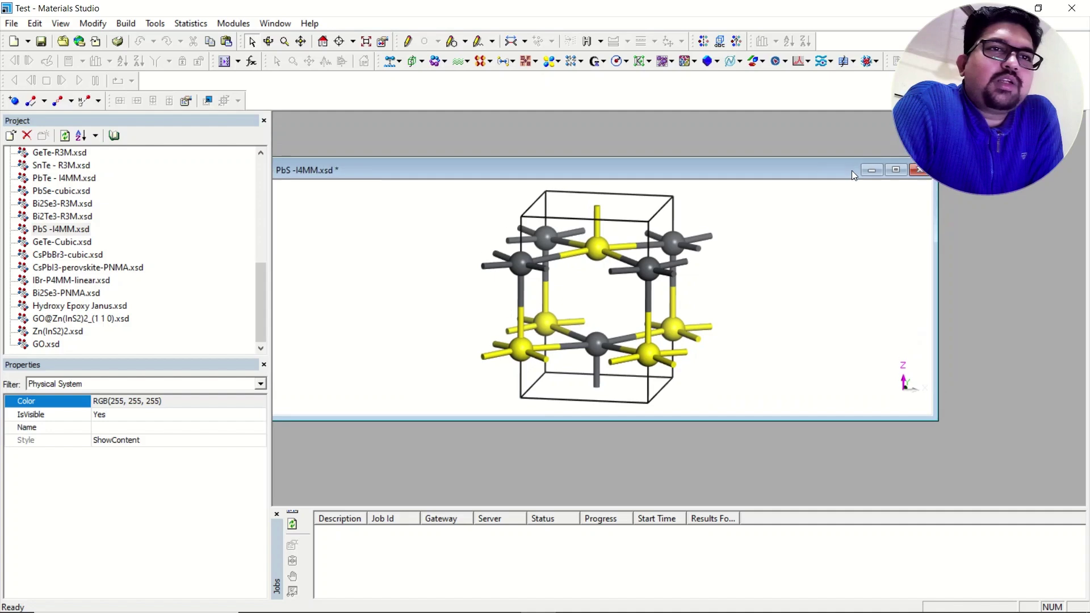
pyautogui.click(896, 170)
pyautogui.moveTo(669, 294); pyautogui.dragTo(702, 278, button='right')
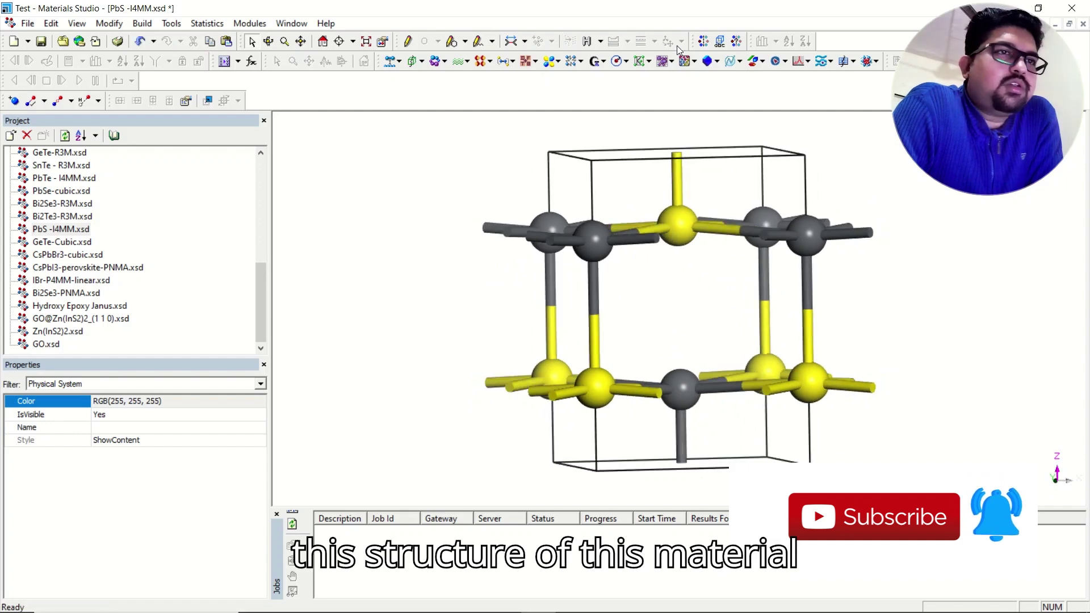
# Find the structure's symmetry and impose cubic FM-3M (No. 225)
pyautogui.click(737, 41)
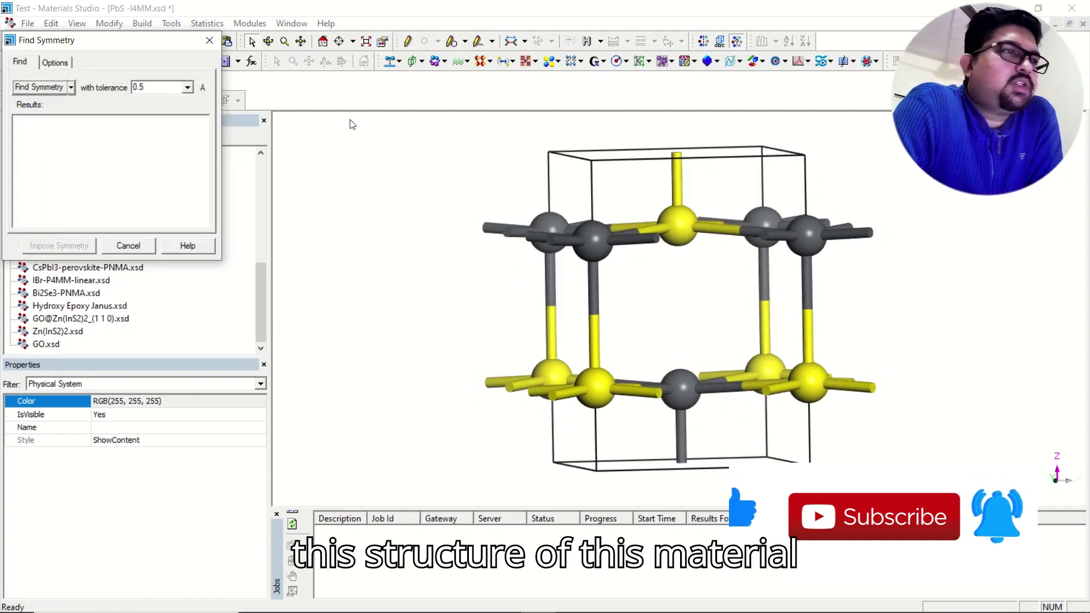
pyautogui.click(38, 87)
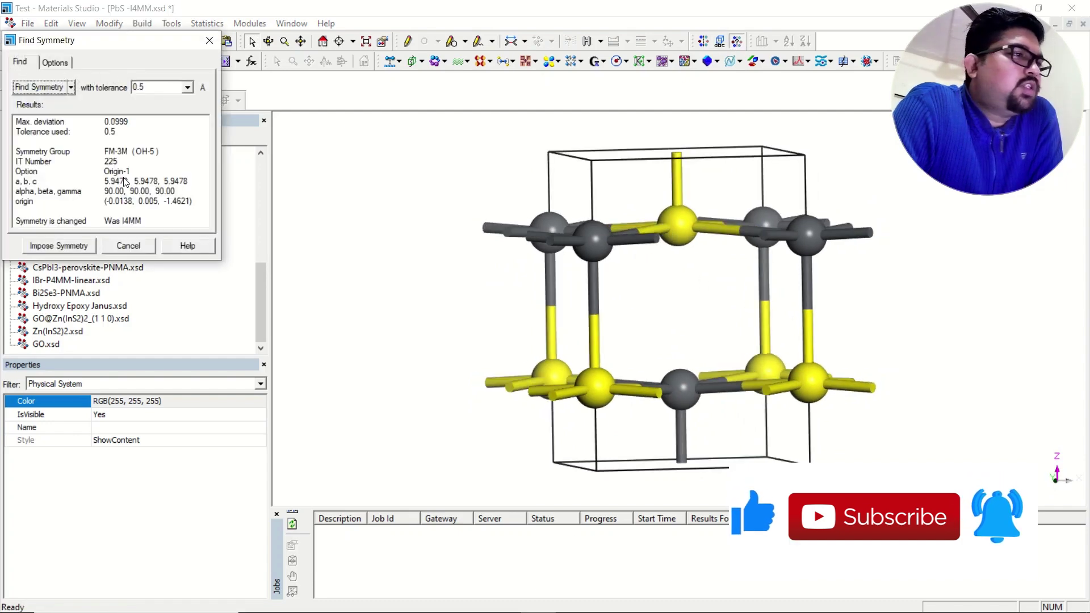
pyautogui.click(80, 245)
pyautogui.moveTo(591, 188); pyautogui.dragTo(606, 179, button='right')
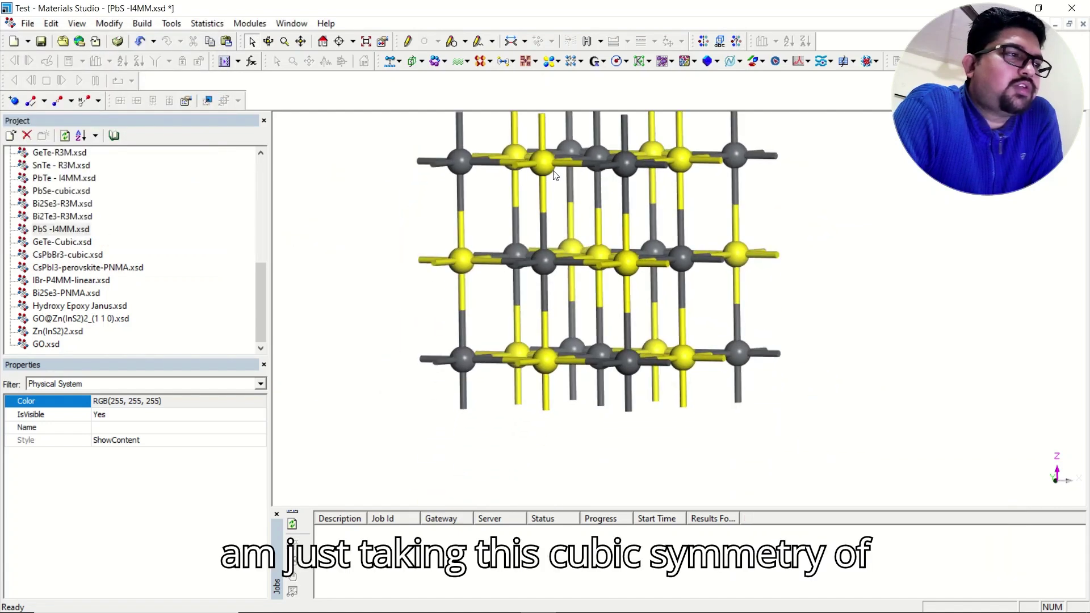
pyautogui.moveTo(616, 215); pyautogui.dragTo(596, 238, button='right')
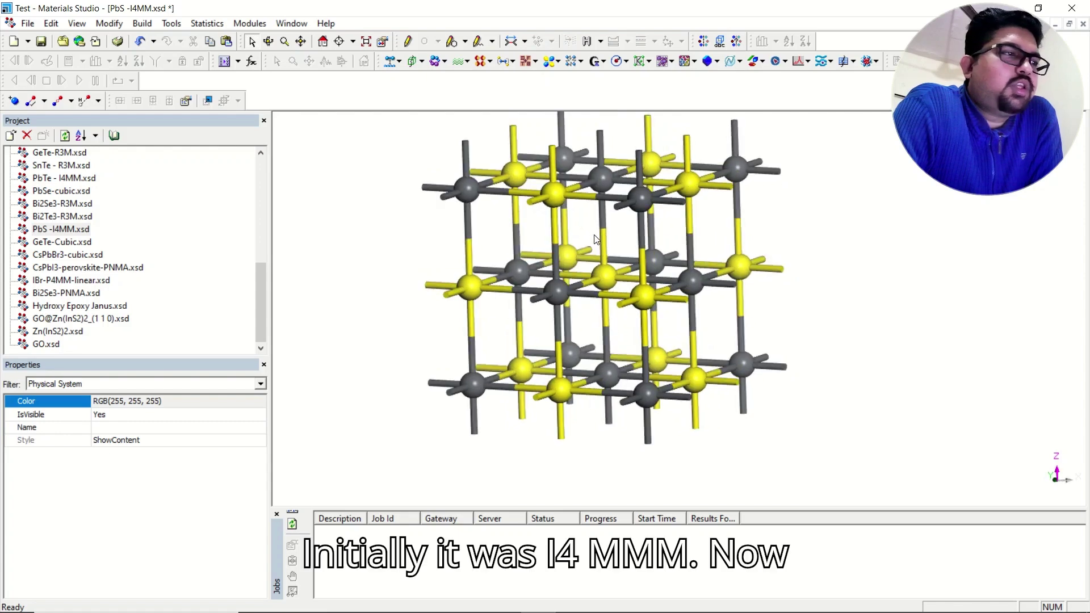
pyautogui.moveTo(614, 239)
pyautogui.mouseDown(button='right')
pyautogui.moveTo(611, 250)
pyautogui.moveTo(611, 221)
pyautogui.moveTo(634, 213)
pyautogui.moveTo(622, 233)
pyautogui.mouseUp(button='right')
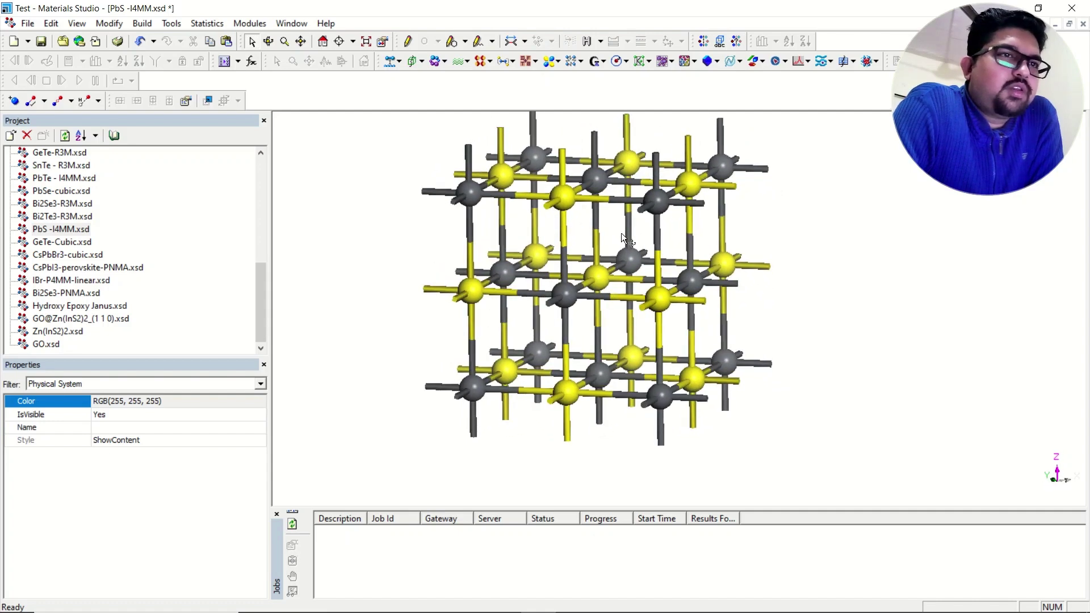
pyautogui.scroll(2, 622, 222)
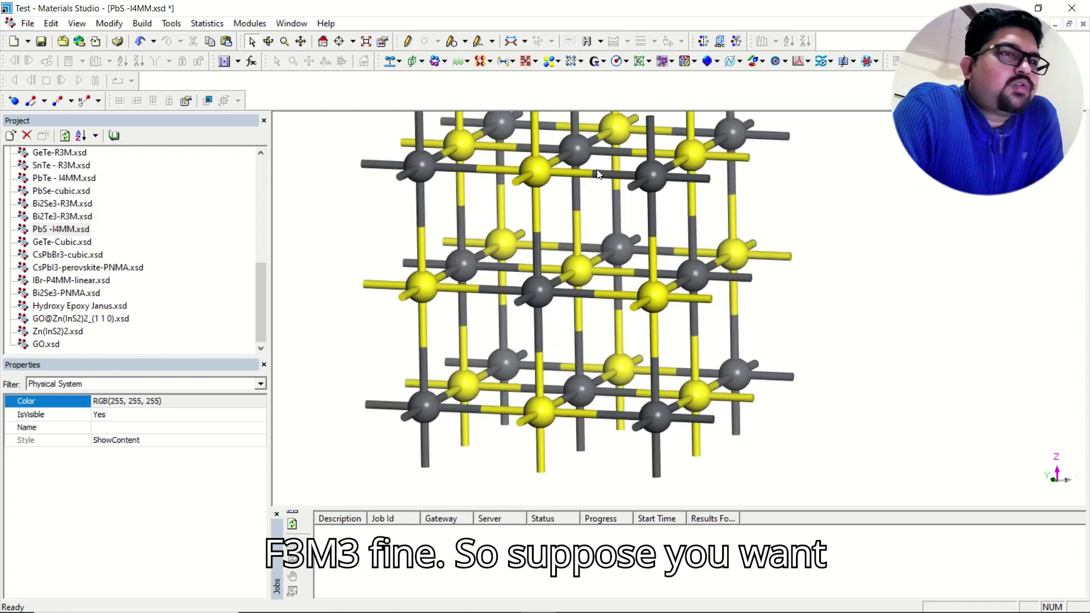
pyautogui.click(588, 150)
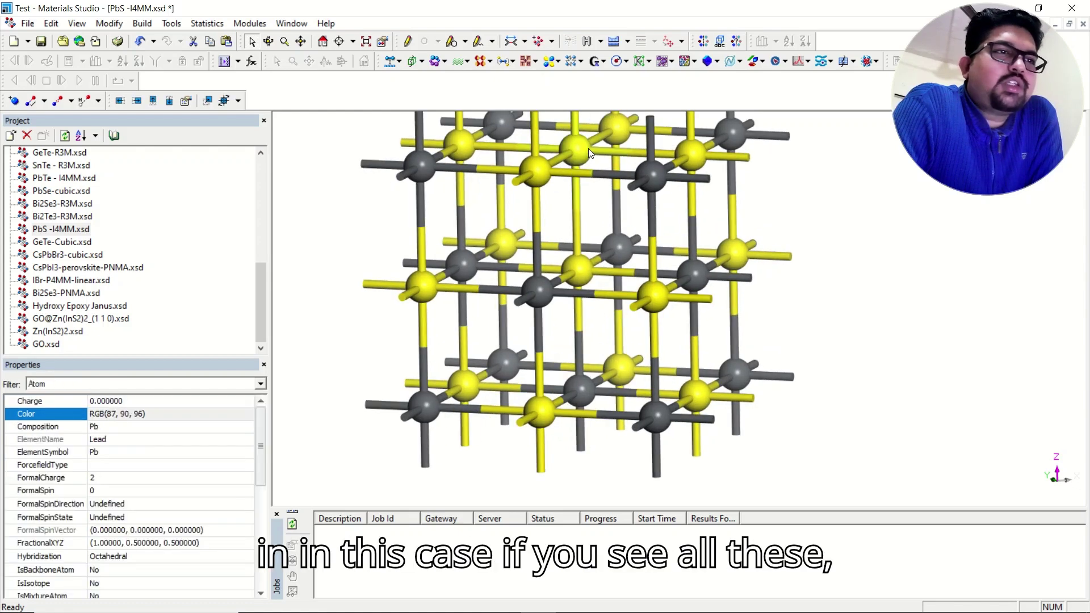
pyautogui.click(544, 171)
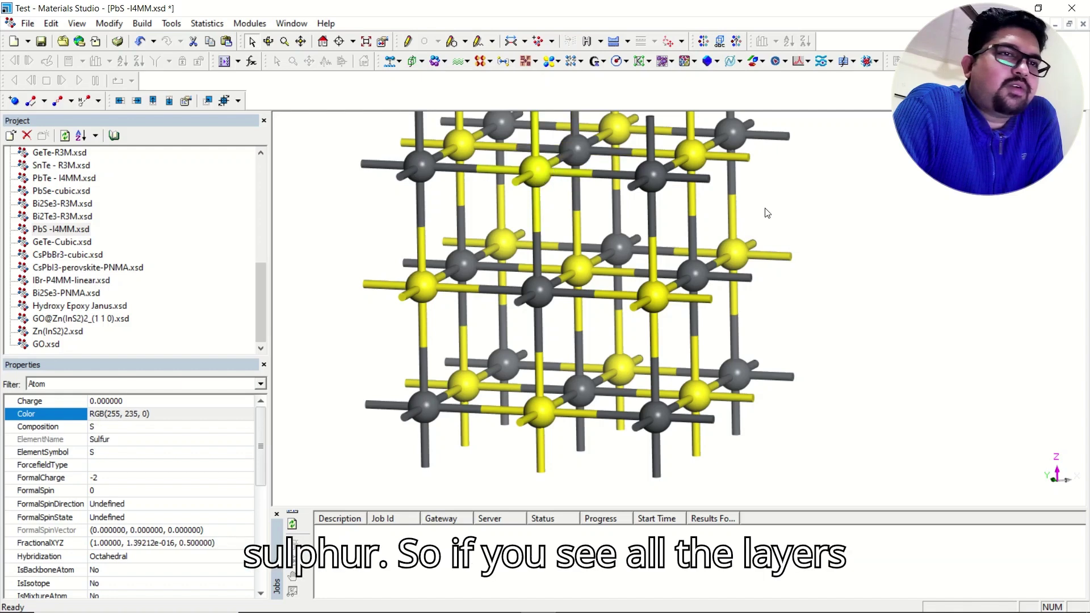
pyautogui.rightClick(849, 219)
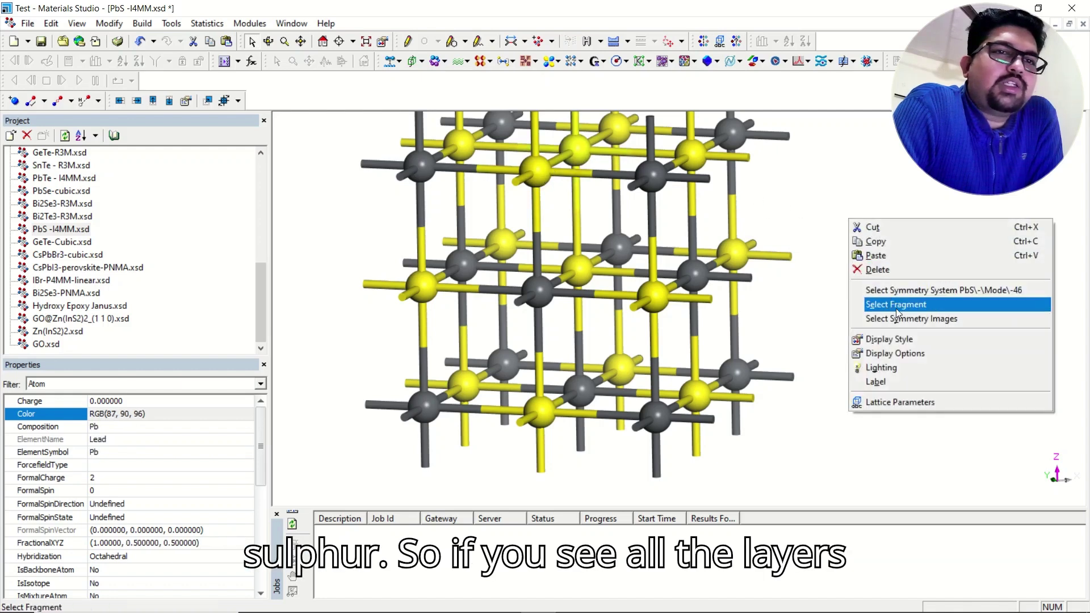
pyautogui.click(897, 318)
pyautogui.click(871, 266)
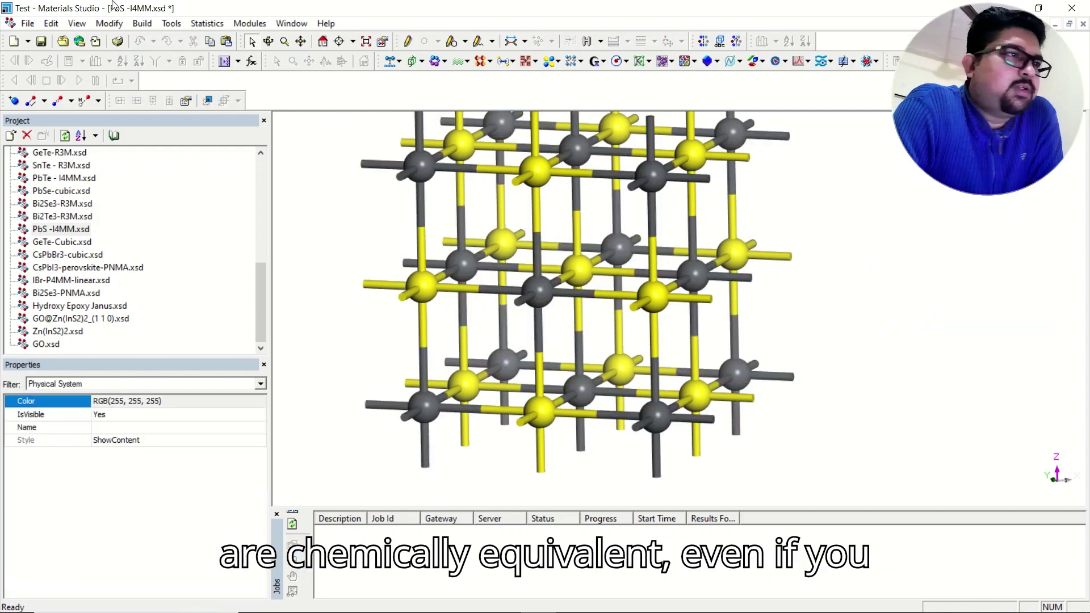
# Reduce the PbS structure to its primitive cell and rotate it for inspection
pyautogui.click(136, 25)
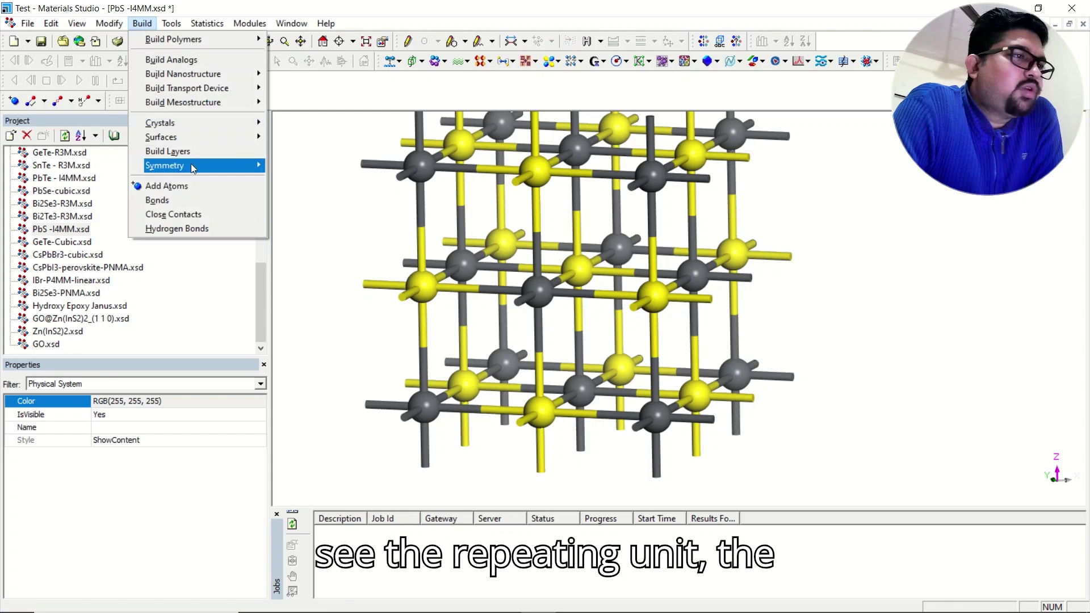
pyautogui.moveTo(193, 165)
pyautogui.click(335, 295)
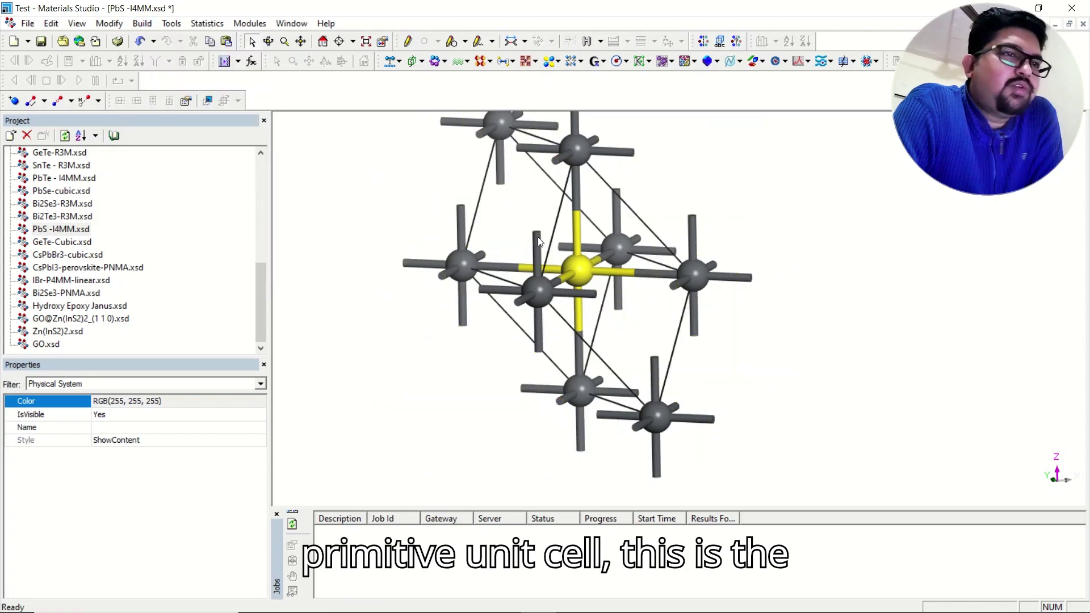
pyautogui.moveTo(421, 231); pyautogui.dragTo(604, 234, button='right')
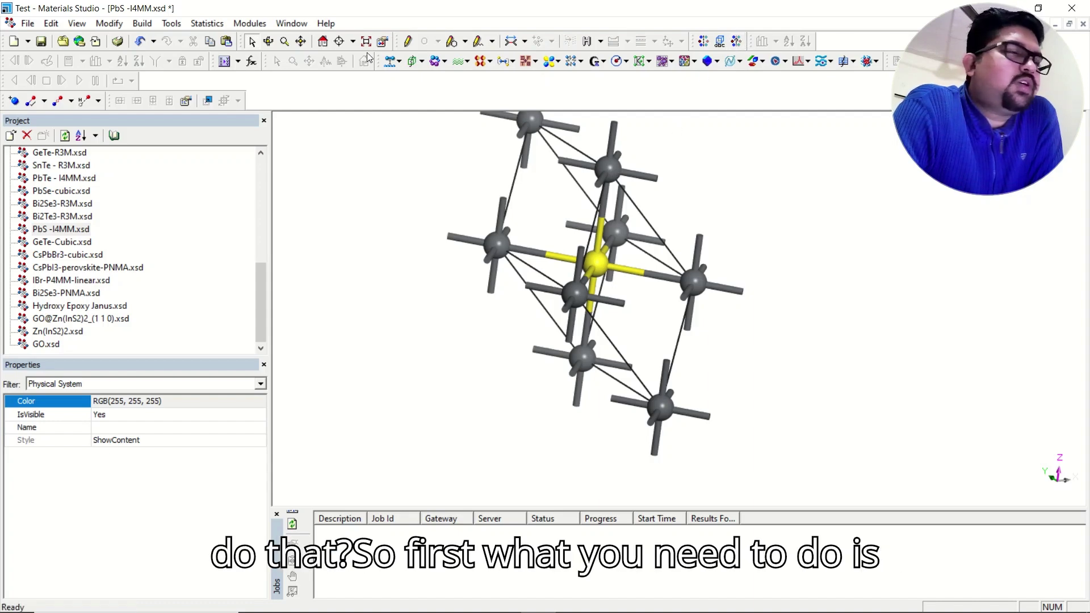
# Restore the conventional cubic PbS cell and convert it to P1 symmetry
pyautogui.click(135, 24)
pyautogui.moveTo(228, 166)
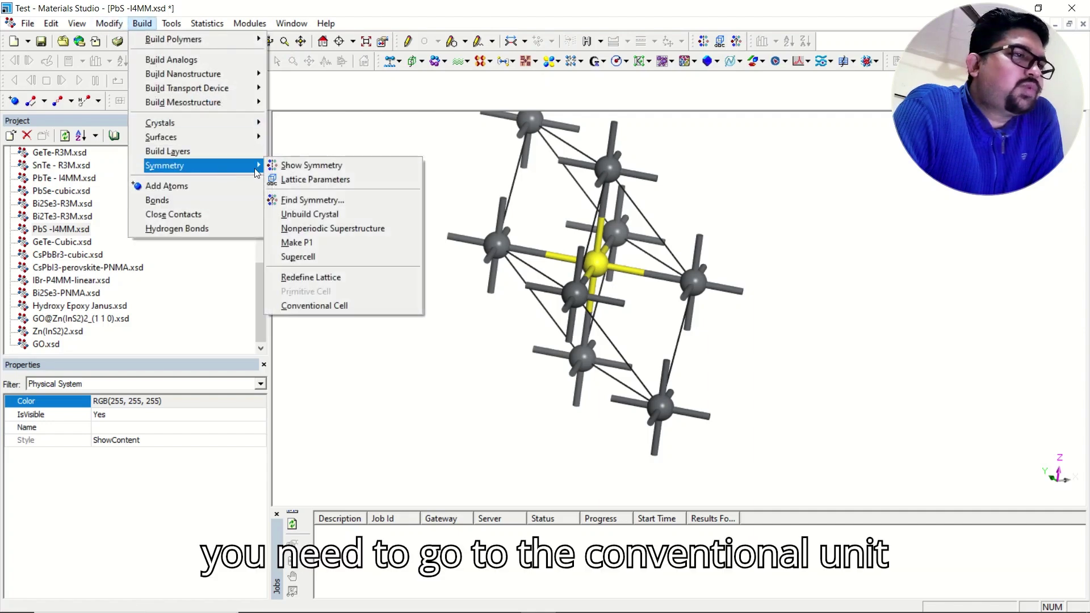
pyautogui.click(332, 307)
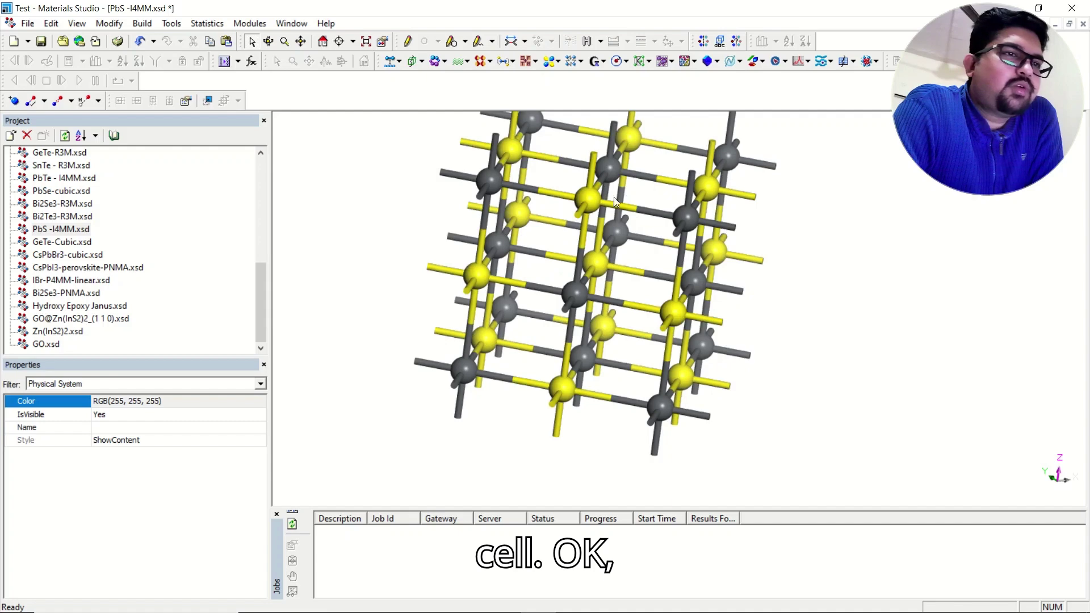
pyautogui.moveTo(608, 317); pyautogui.dragTo(578, 314, button='right')
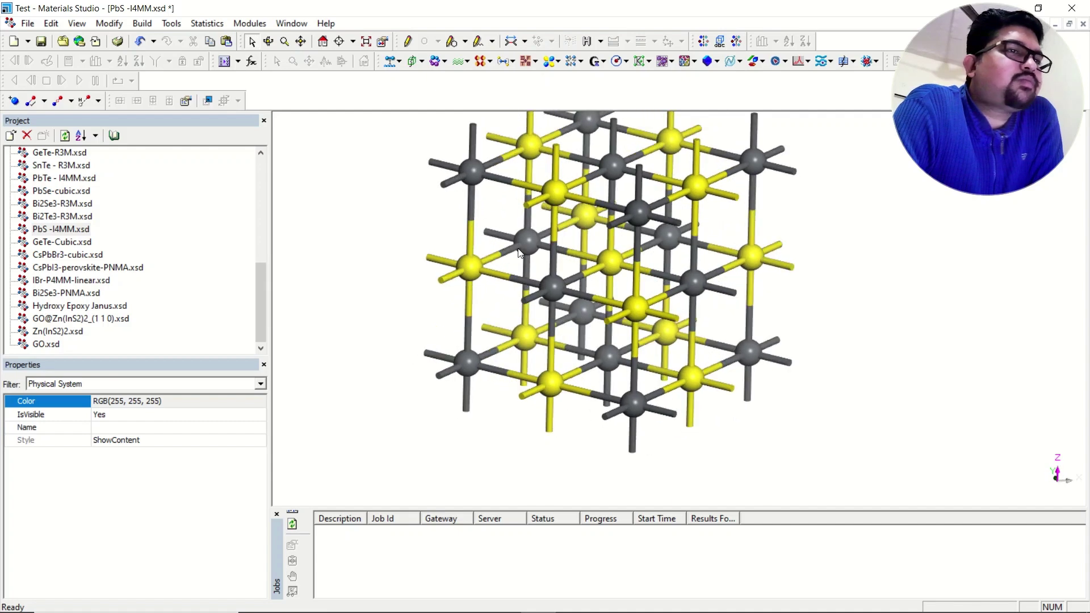
pyautogui.moveTo(574, 243); pyautogui.dragTo(574, 272, button='middle')
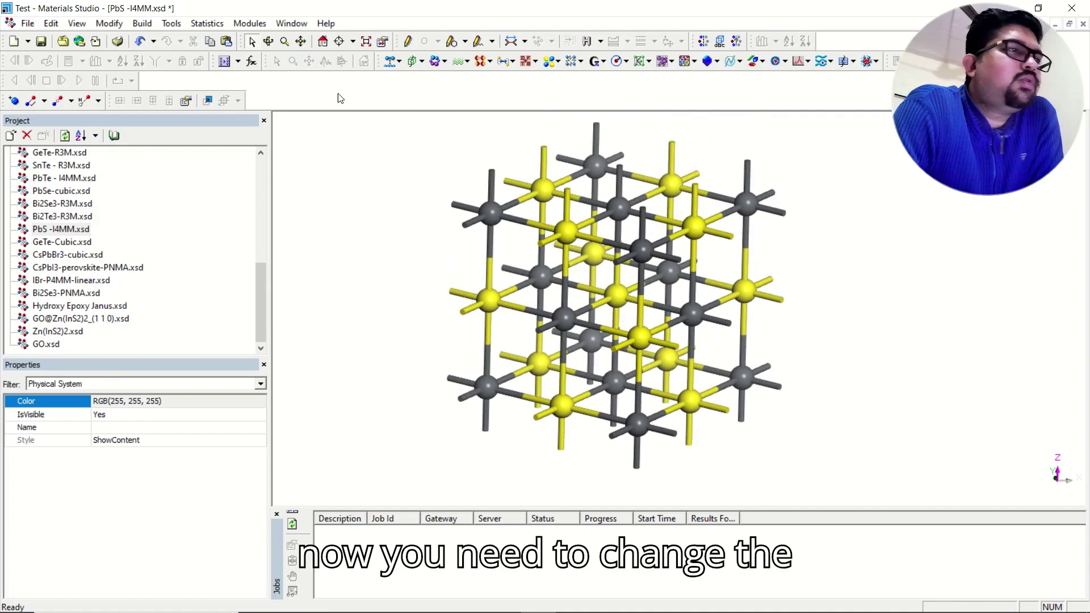
pyautogui.click(140, 23)
pyautogui.moveTo(227, 165)
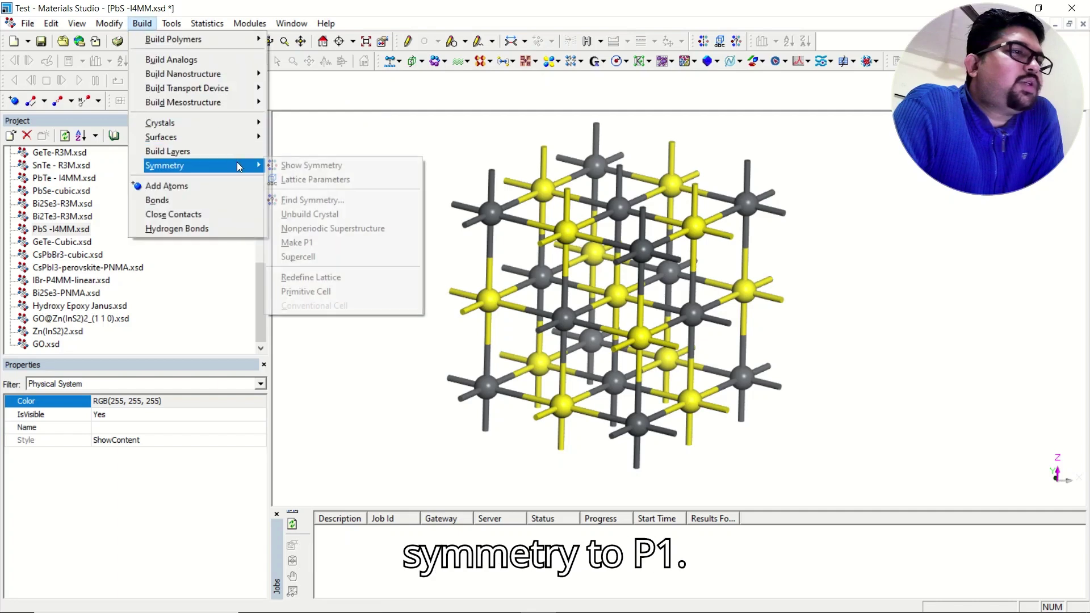
pyautogui.click(330, 248)
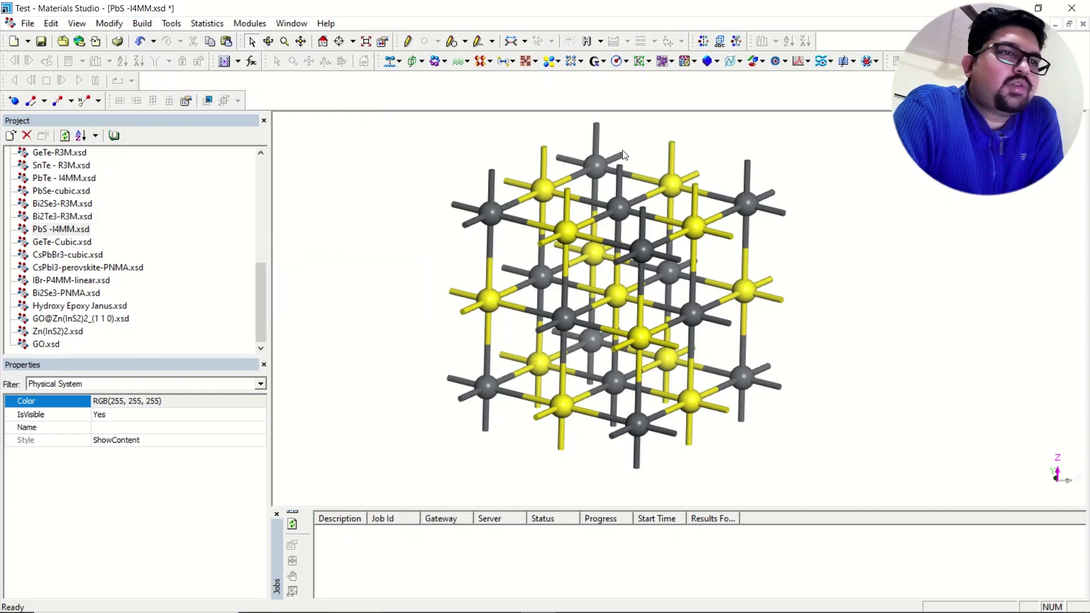
# Select the single Pb atom at fractional position (1.0, 0.5, 0.5)
pyautogui.rightClick(390, 152)
pyautogui.click(437, 252)
pyautogui.moveTo(639, 231); pyautogui.dragTo(636, 223, button='right')
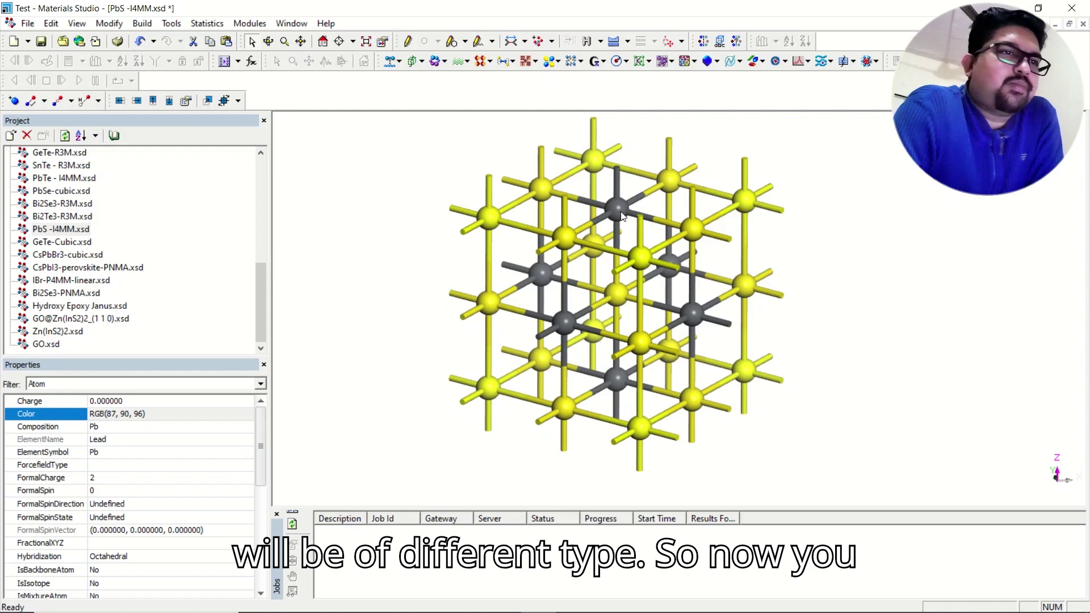
pyautogui.click(620, 208)
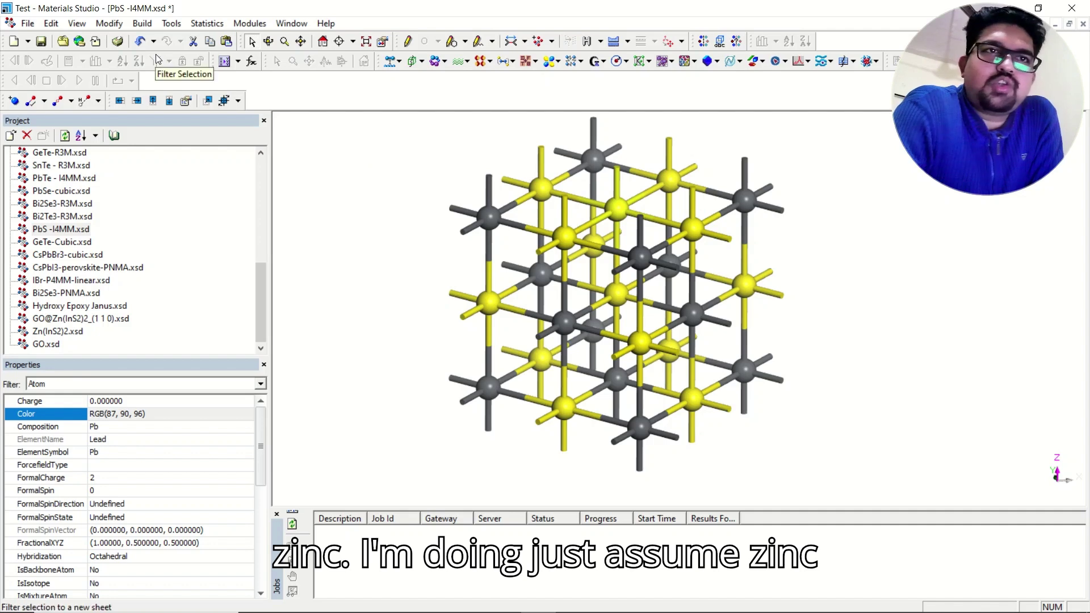
# Change the selected Pb atom to Sn from the periodic table
pyautogui.click(111, 24)
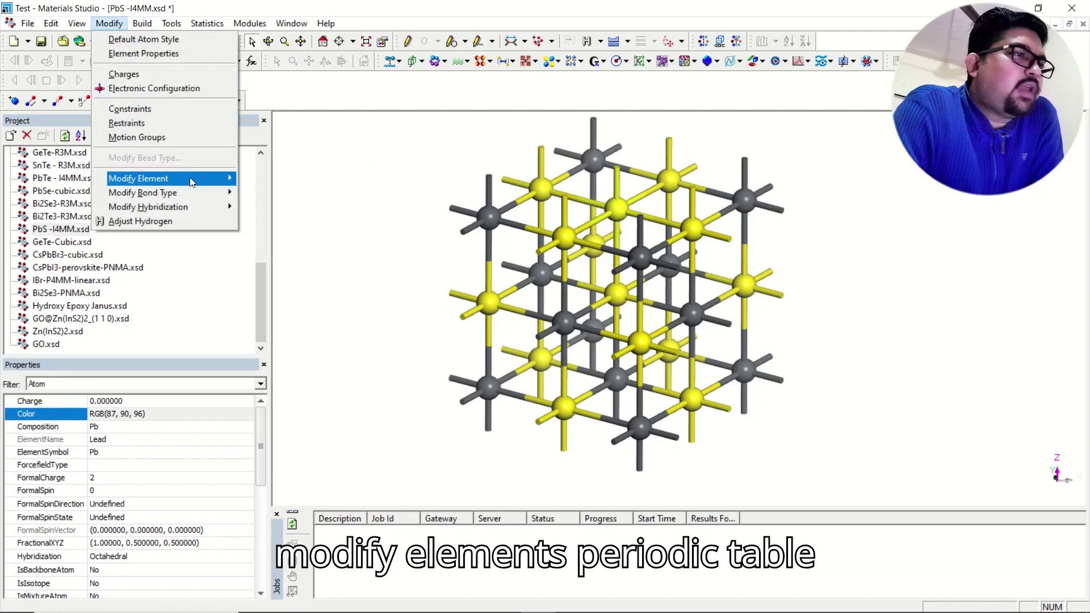
pyautogui.moveTo(190, 179)
pyautogui.click(281, 285)
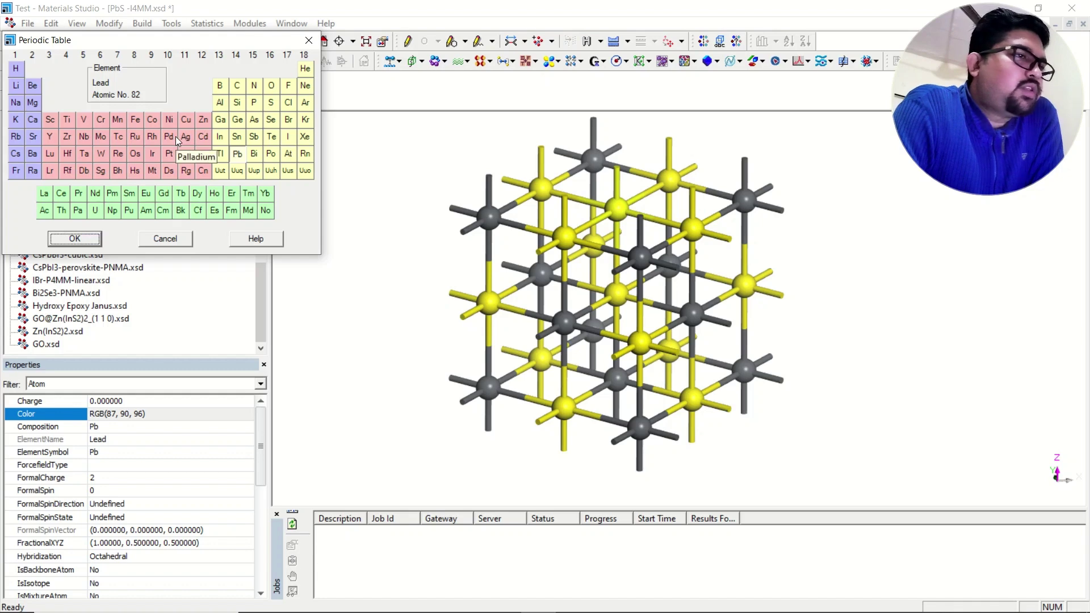
pyautogui.click(237, 136)
pyautogui.click(74, 238)
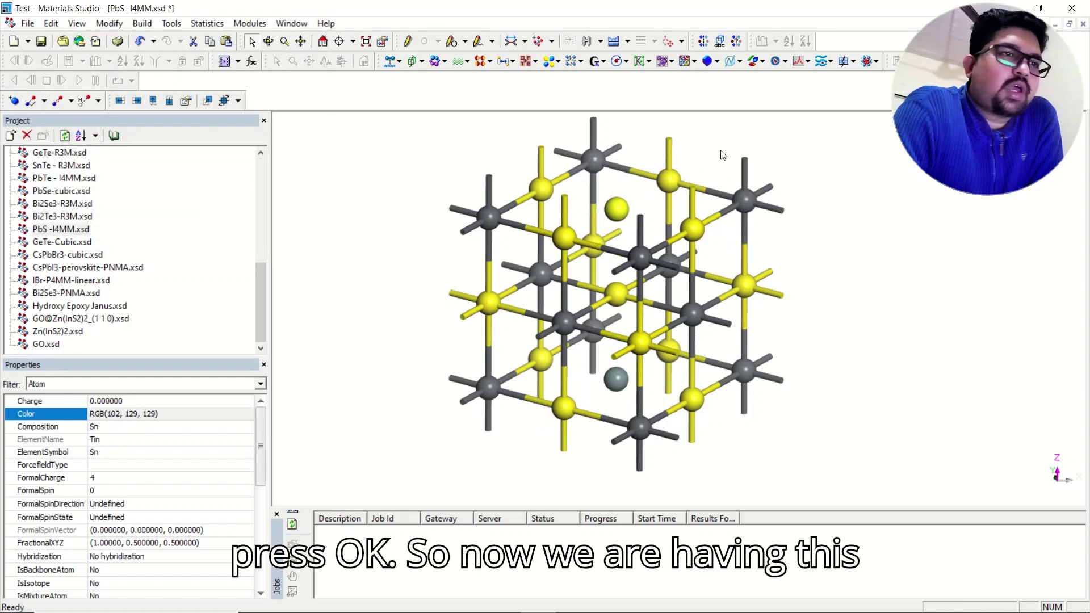
# Check a new tin atom, clear the selection and rotate to a frontal view
pyautogui.click(635, 213)
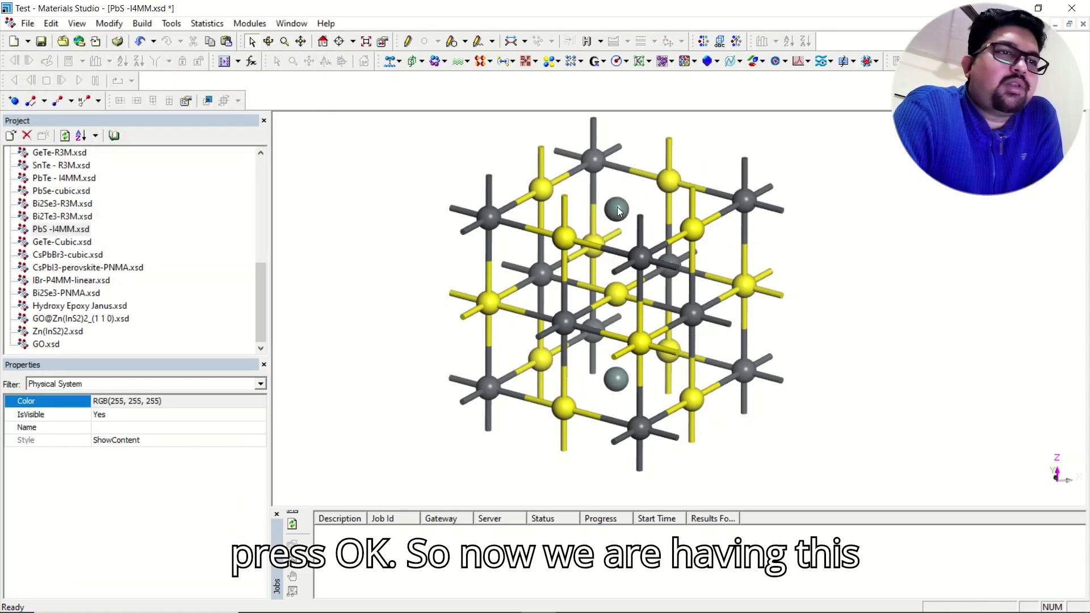
pyautogui.click(621, 214)
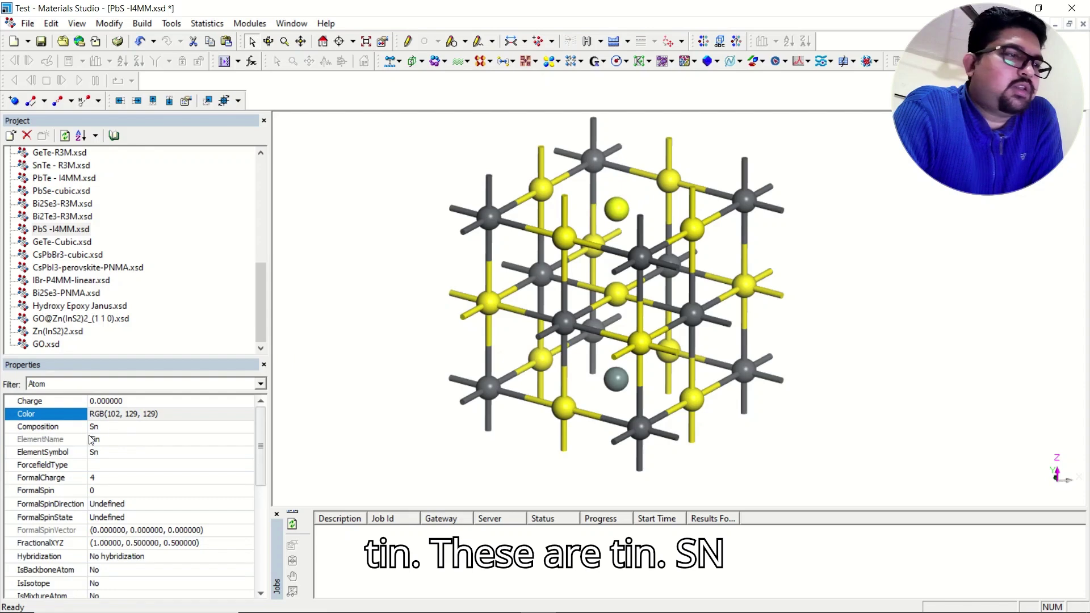
pyautogui.click(791, 379)
pyautogui.moveTo(738, 335); pyautogui.dragTo(627, 236, button='right')
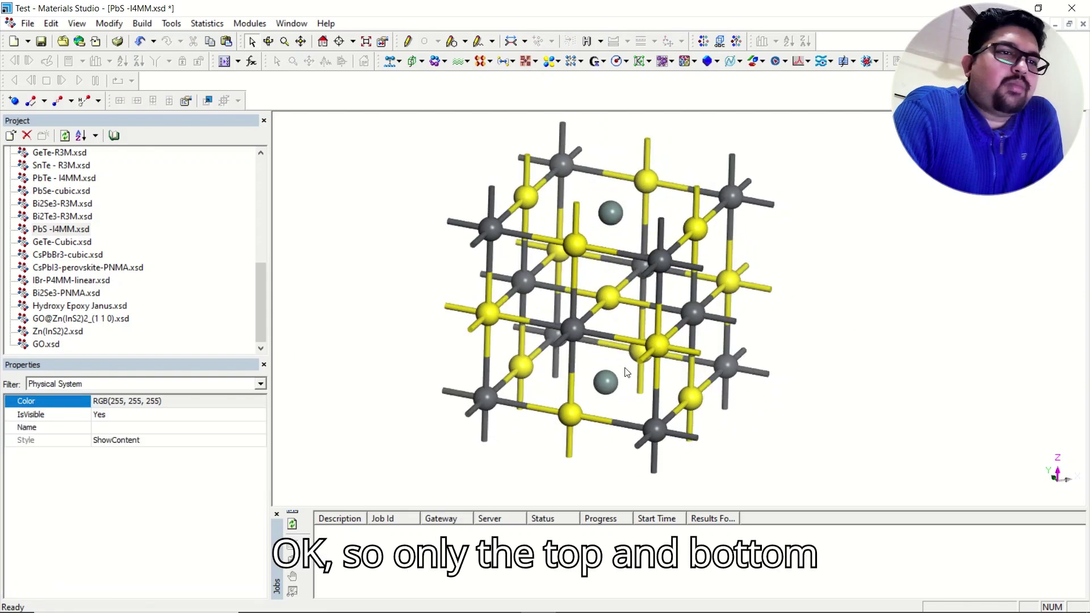
# Replace another face-centre Pb atom with Sn and rotate to view the tin atoms
pyautogui.click(527, 279)
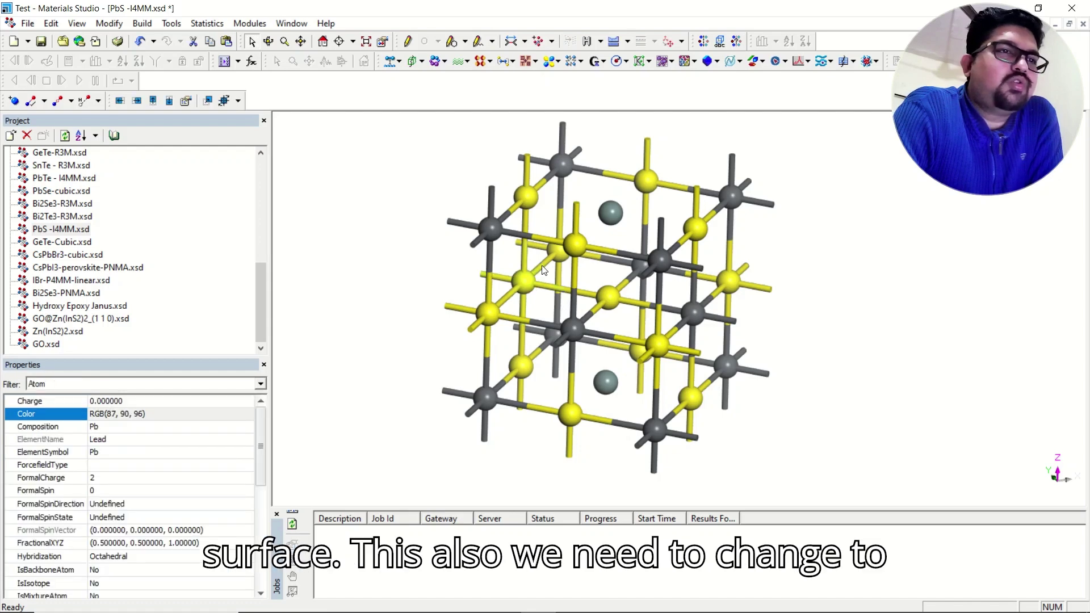
pyautogui.click(118, 25)
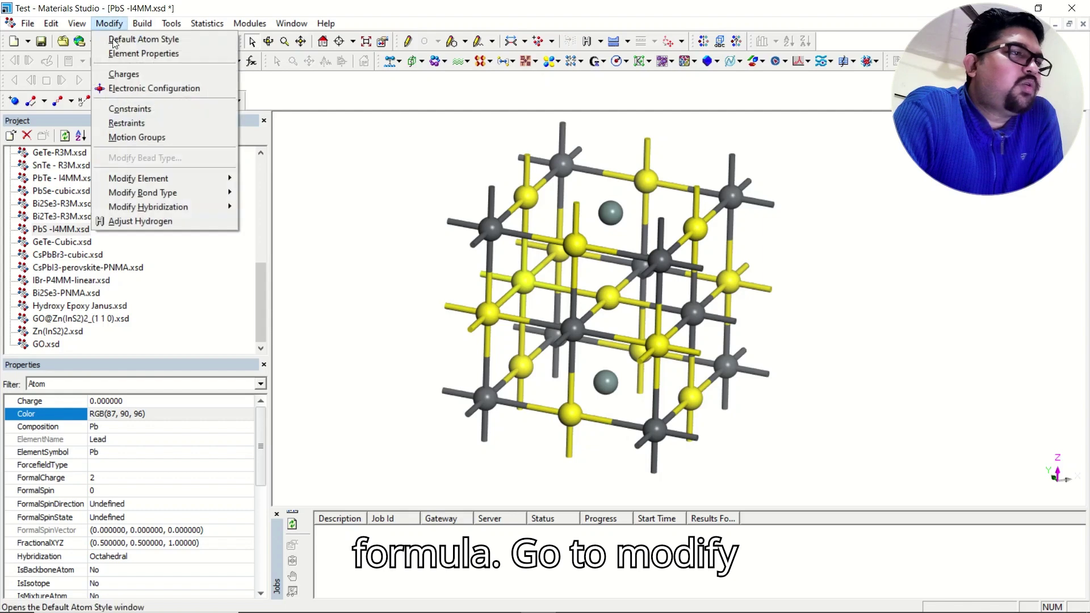
pyautogui.moveTo(206, 184)
pyautogui.click(279, 284)
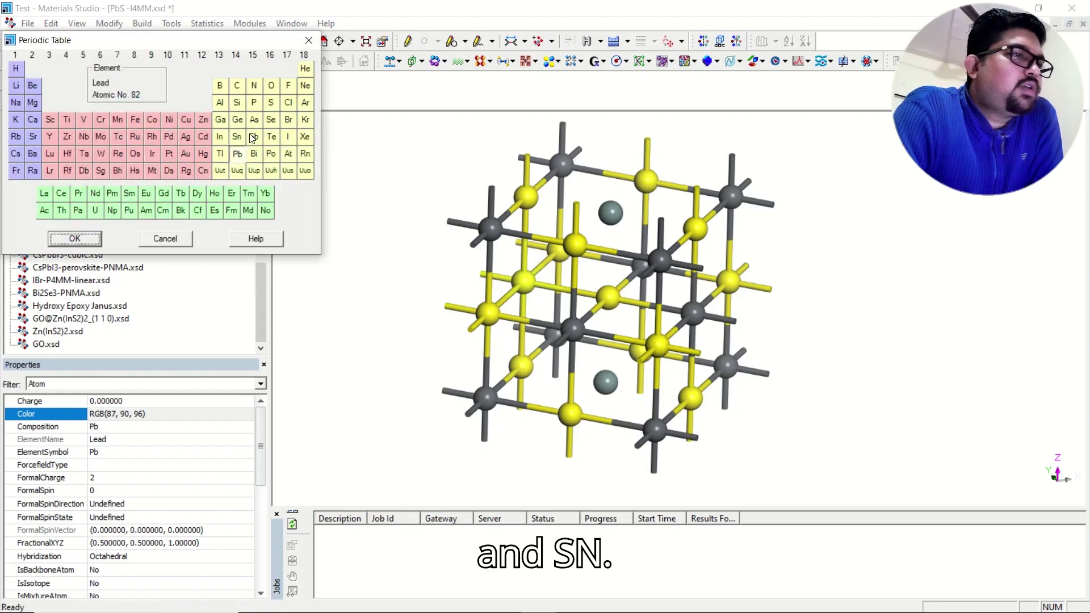
pyautogui.click(237, 137)
pyautogui.click(91, 240)
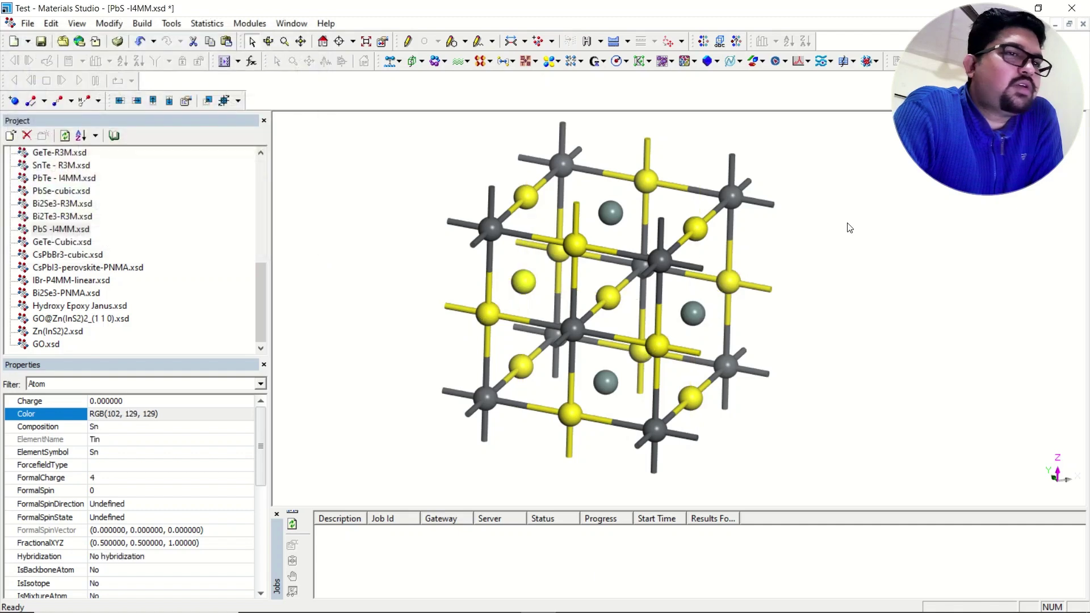
pyautogui.click(766, 276)
pyautogui.moveTo(767, 277); pyautogui.dragTo(674, 277, button='right')
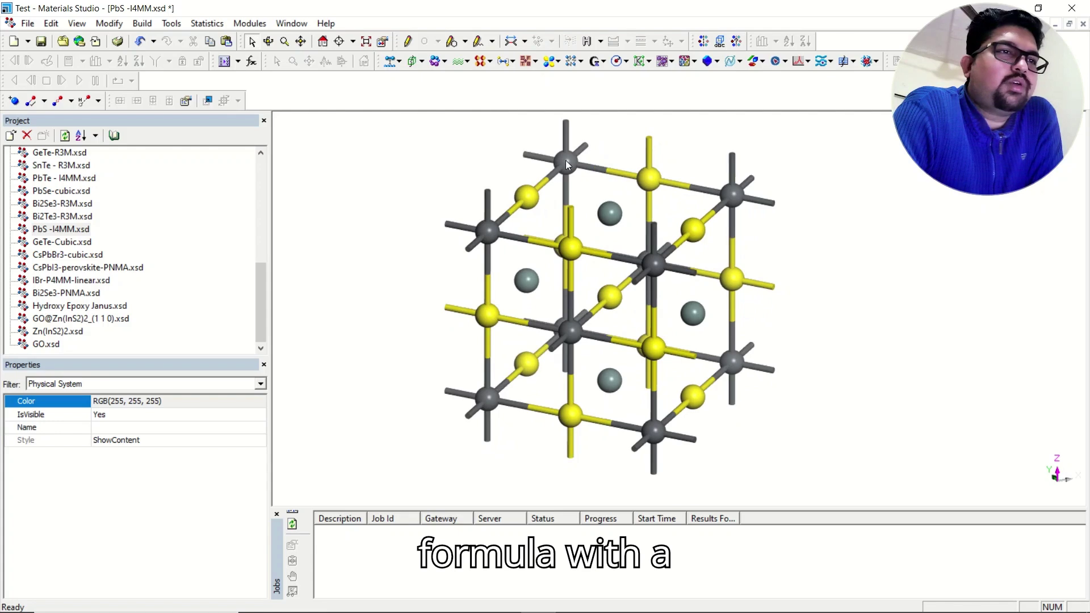
pyautogui.moveTo(646, 225)
pyautogui.mouseDown(button='right')
pyautogui.moveTo(643, 209)
pyautogui.moveTo(662, 213)
pyautogui.moveTo(646, 223)
pyautogui.moveTo(657, 213)
pyautogui.moveTo(655, 230)
pyautogui.moveTo(655, 220)
pyautogui.mouseUp(button='right')
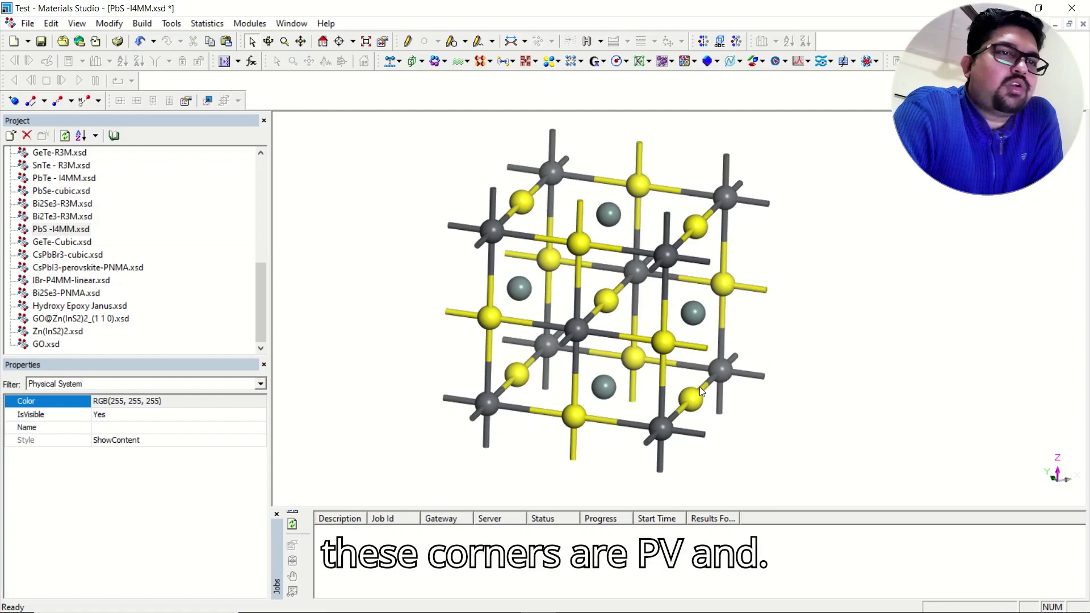
pyautogui.moveTo(609, 274); pyautogui.dragTo(606, 325, button='right')
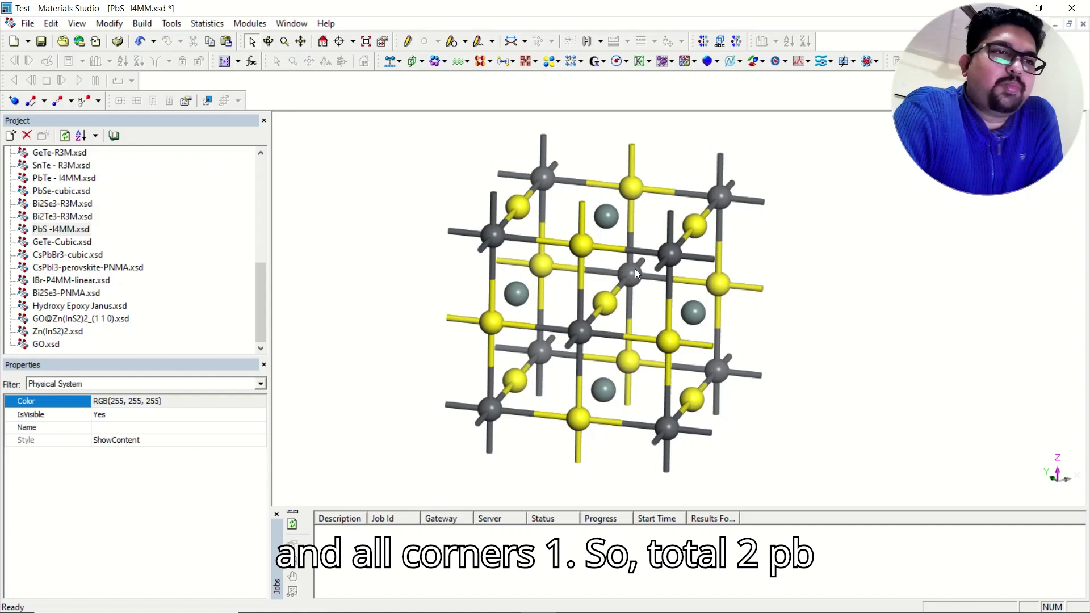
pyautogui.click(651, 213)
pyautogui.moveTo(652, 212); pyautogui.dragTo(627, 189, button='right')
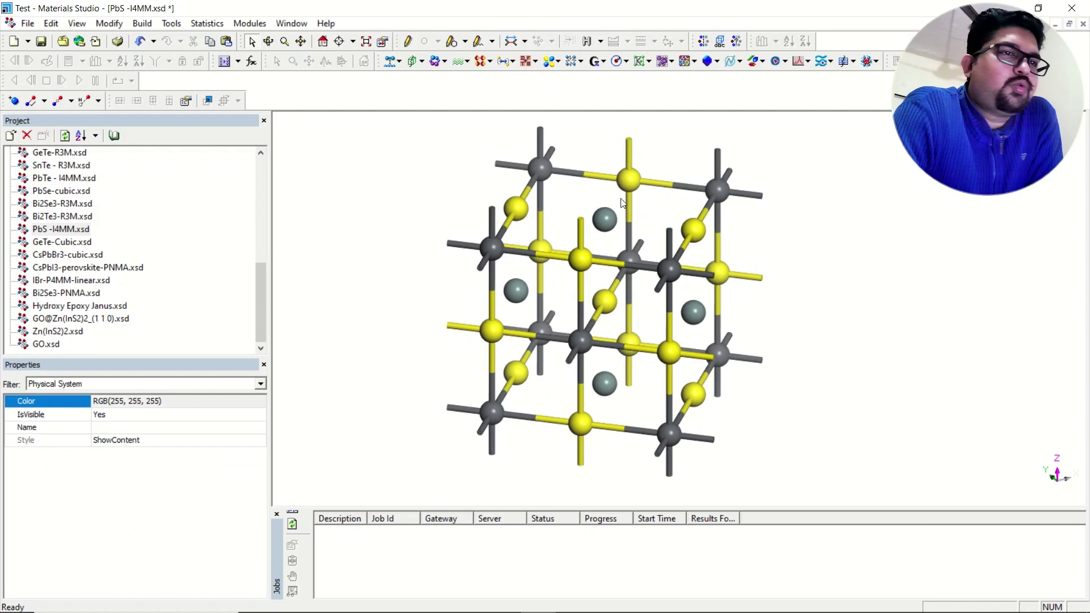
pyautogui.click(605, 220)
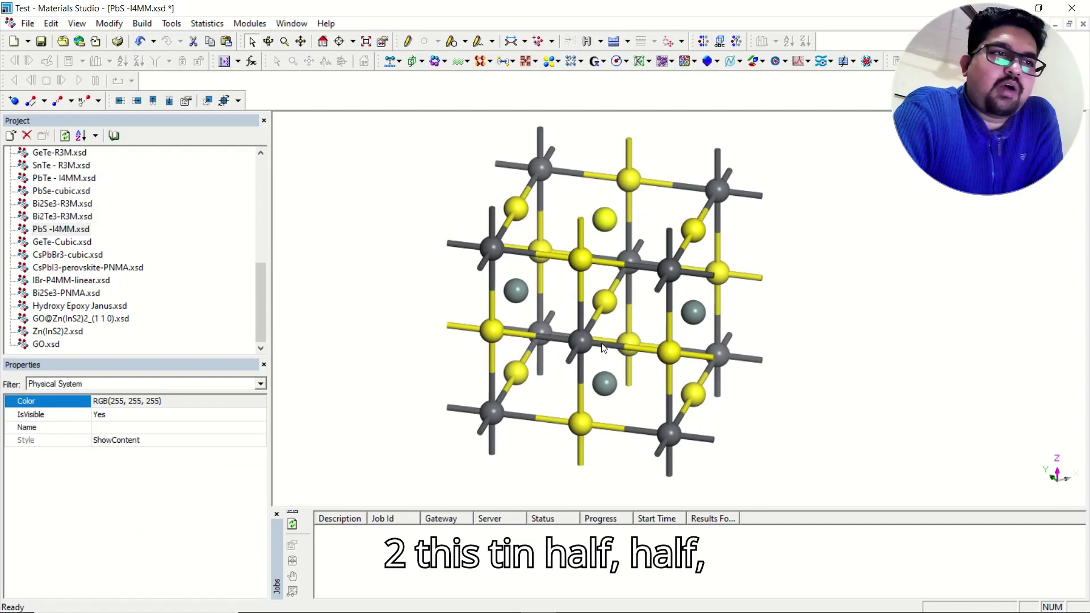
pyautogui.click(605, 383)
pyautogui.click(683, 306)
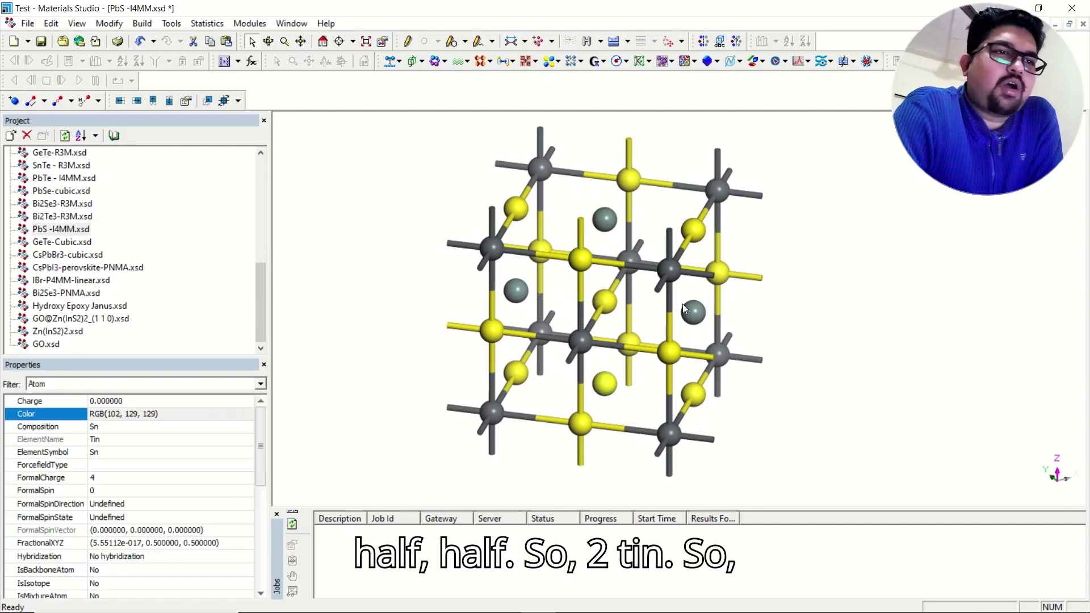
pyautogui.click(776, 262)
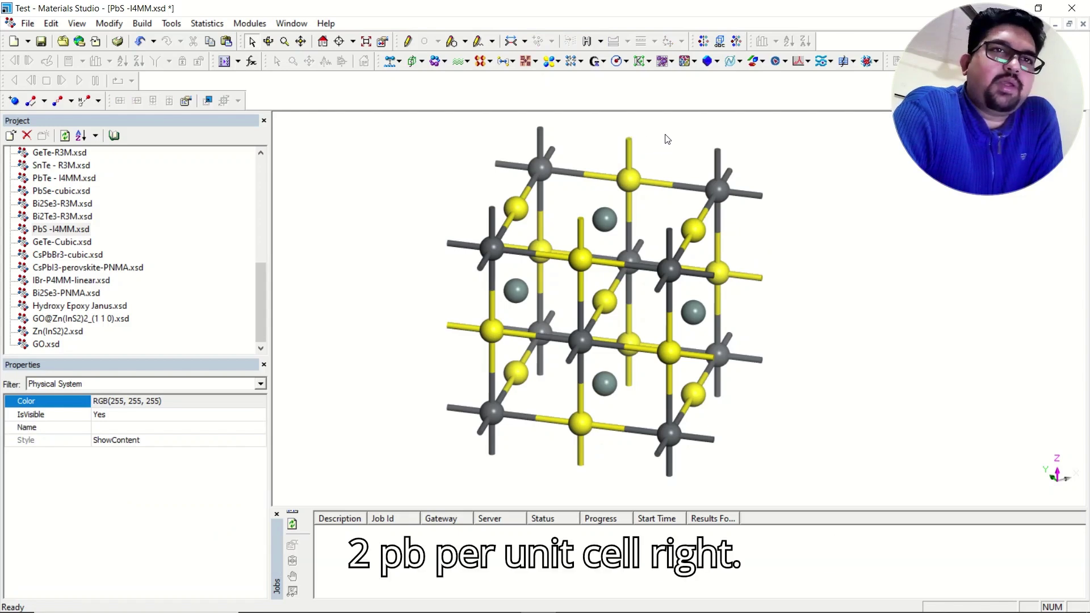
pyautogui.moveTo(656, 200)
pyautogui.mouseDown(button='right')
pyautogui.moveTo(652, 214)
pyautogui.moveTo(661, 169)
pyautogui.moveTo(664, 218)
pyautogui.mouseUp(button='right')
pyautogui.click(697, 234)
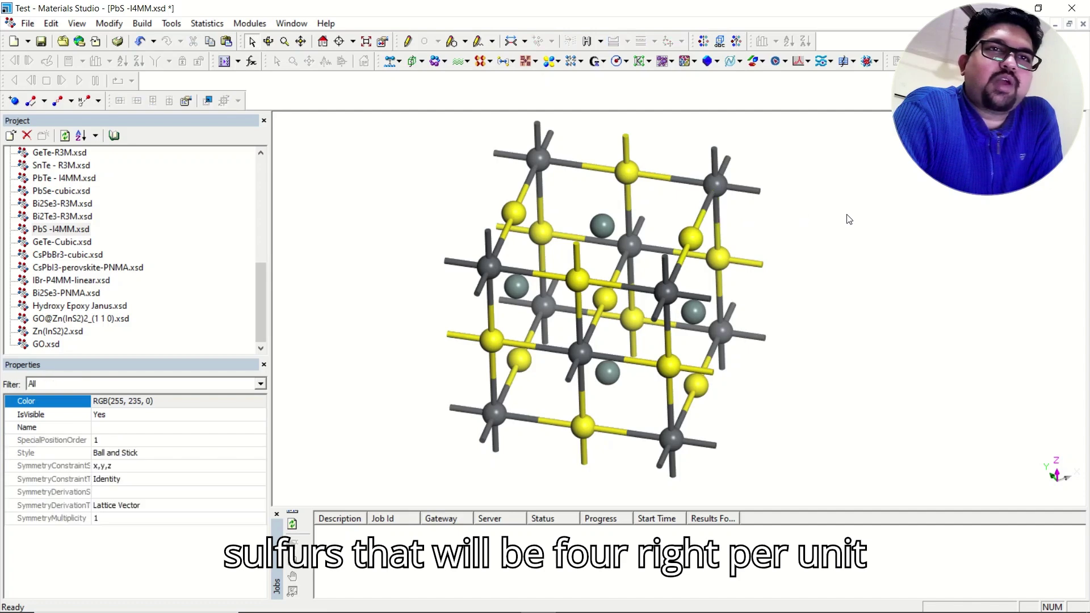
pyautogui.click(839, 222)
pyautogui.scroll(4, 834, 221)
pyautogui.scroll(-3, 724, 261)
pyautogui.moveTo(724, 261); pyautogui.dragTo(655, 261, button='right')
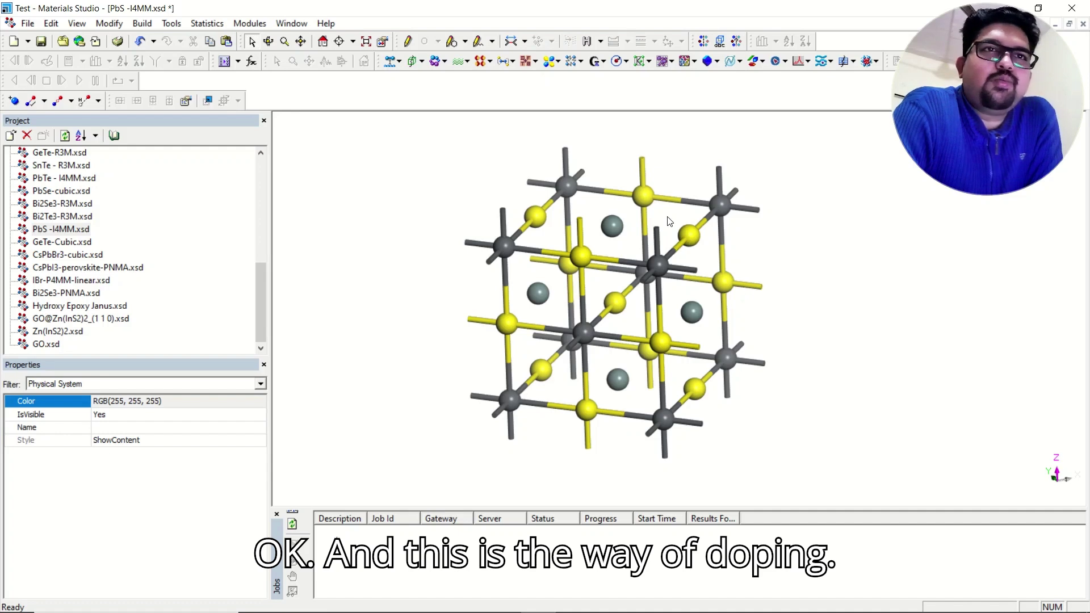
pyautogui.scroll(8, 35, 193)
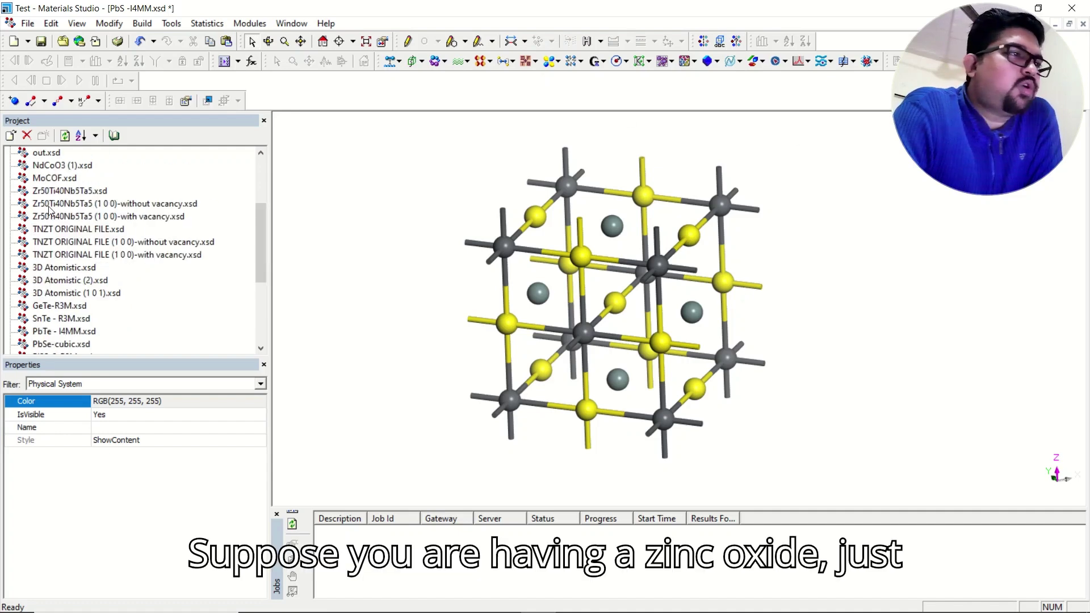
# Start a structure import for the Test project and browse to its Documents folder
pyautogui.click(27, 154)
pyautogui.rightClick(26, 154)
pyautogui.press('Escape')
pyautogui.click(351, 190)
pyautogui.hotkey('ctrl', 'i')
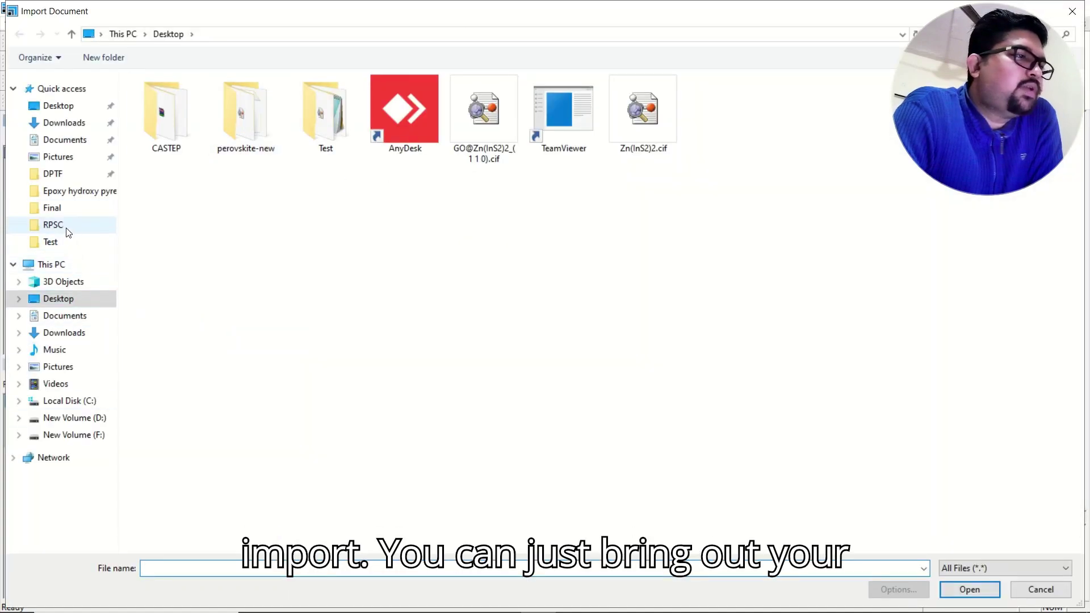
pyautogui.click(59, 243)
pyautogui.doubleClick(183, 98)
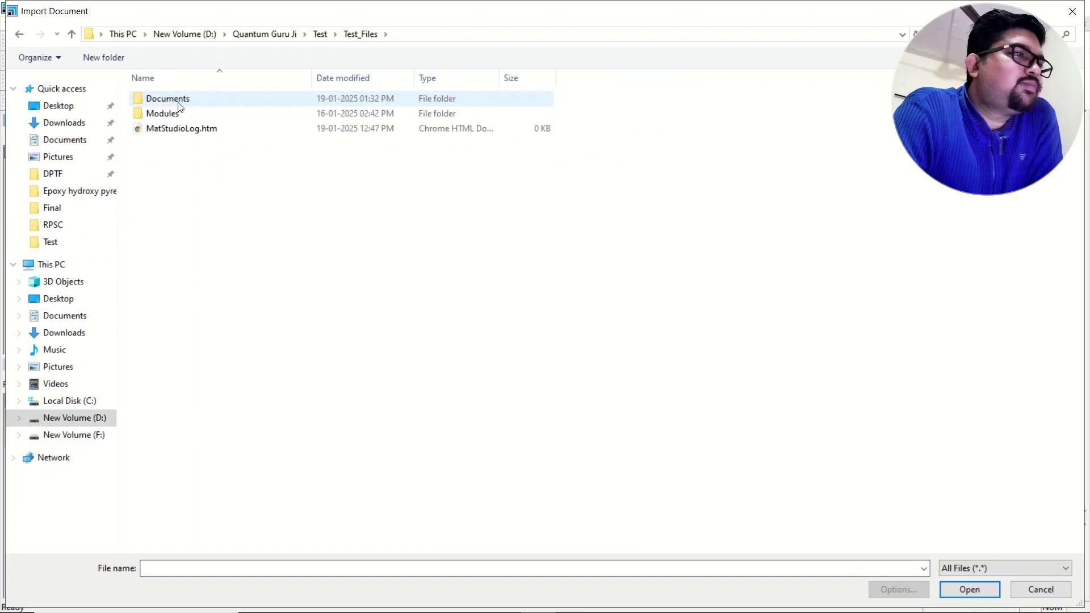
pyautogui.doubleClick(182, 103)
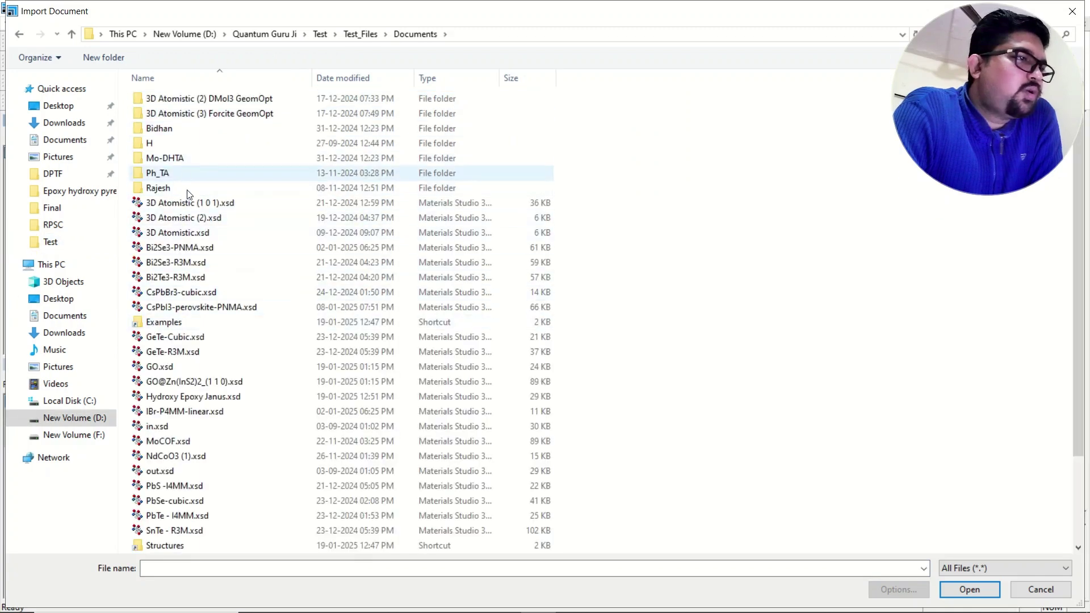
# Import ZnO.msi from the Structures > metal-oxides examples folder
pyautogui.scroll(-2, 237, 438)
pyautogui.doubleClick(167, 441)
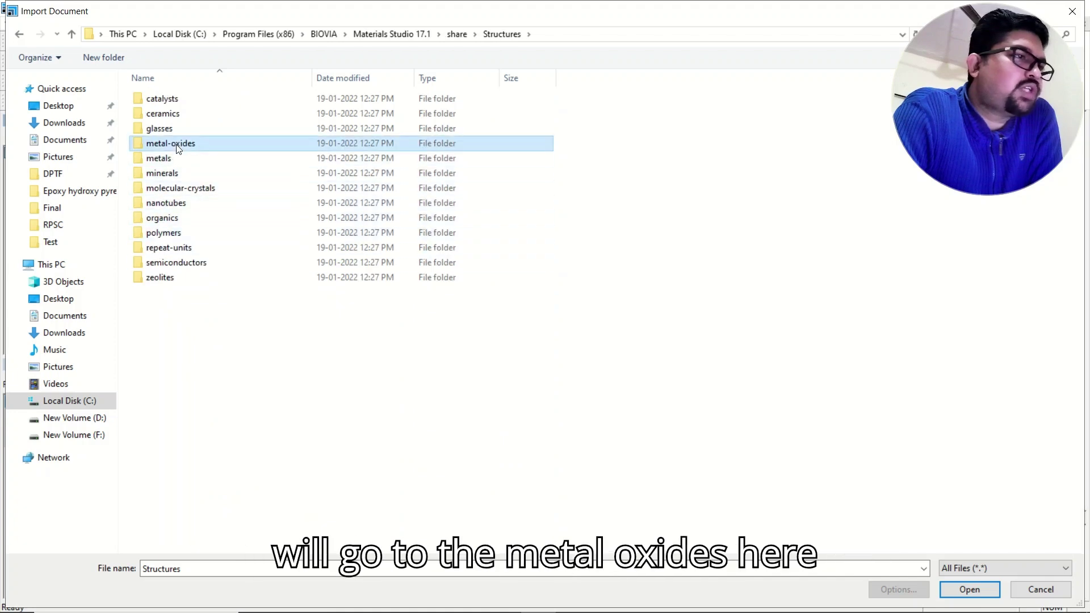
pyautogui.doubleClick(238, 143)
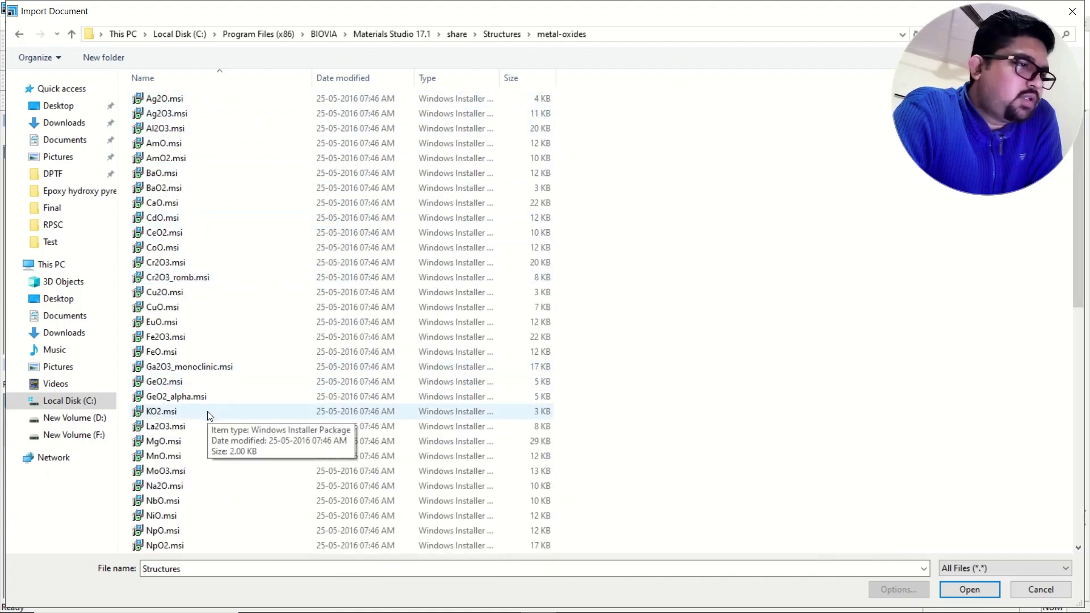
pyautogui.scroll(-5, 193, 439)
pyautogui.scroll(-3, 188, 454)
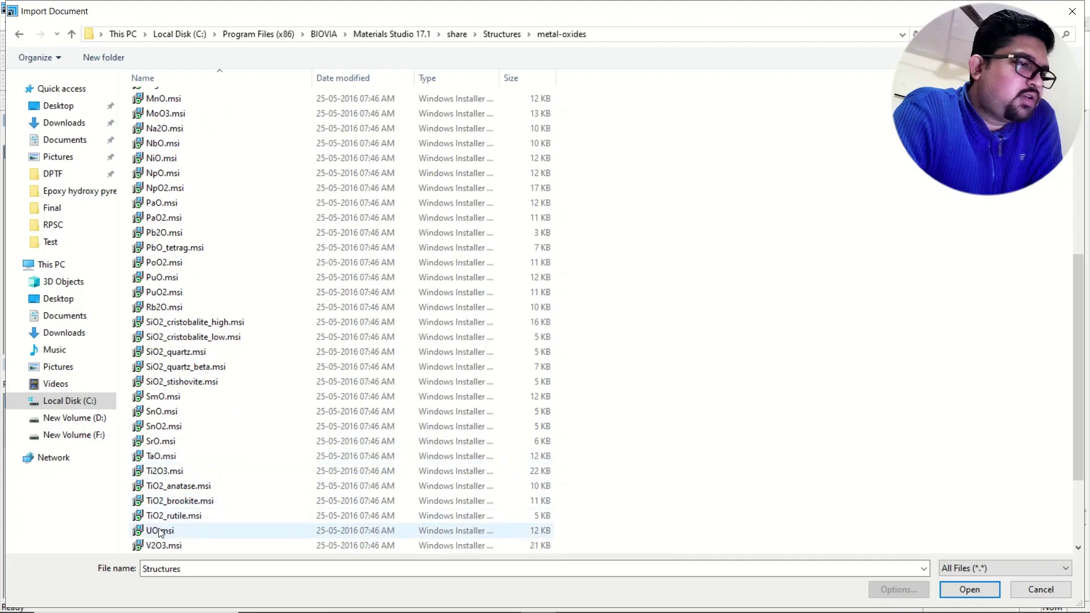
pyautogui.scroll(-2, 160, 531)
pyautogui.click(180, 532)
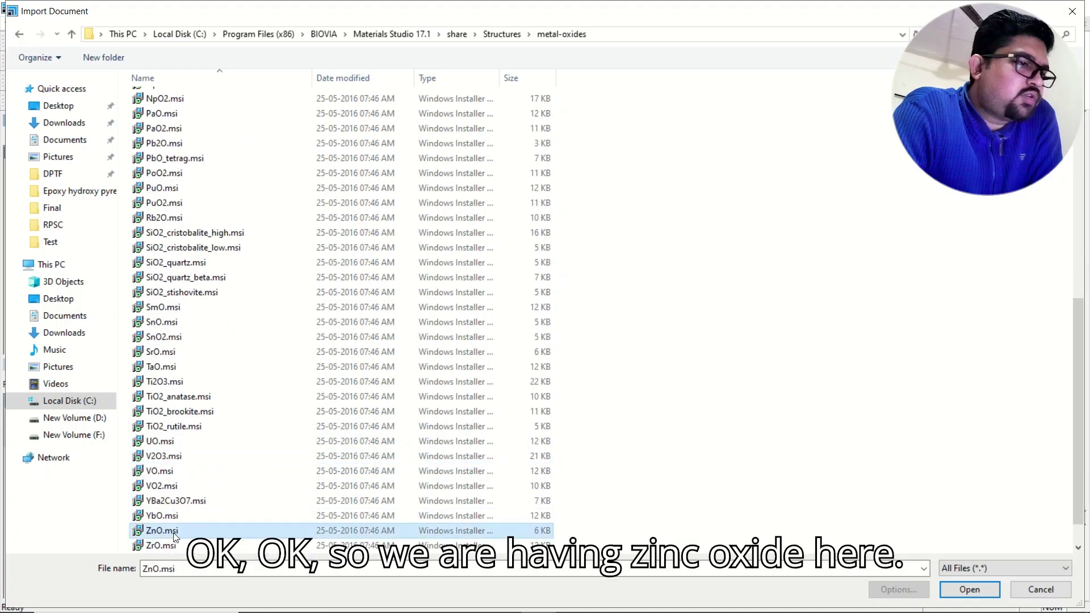
pyautogui.click(969, 589)
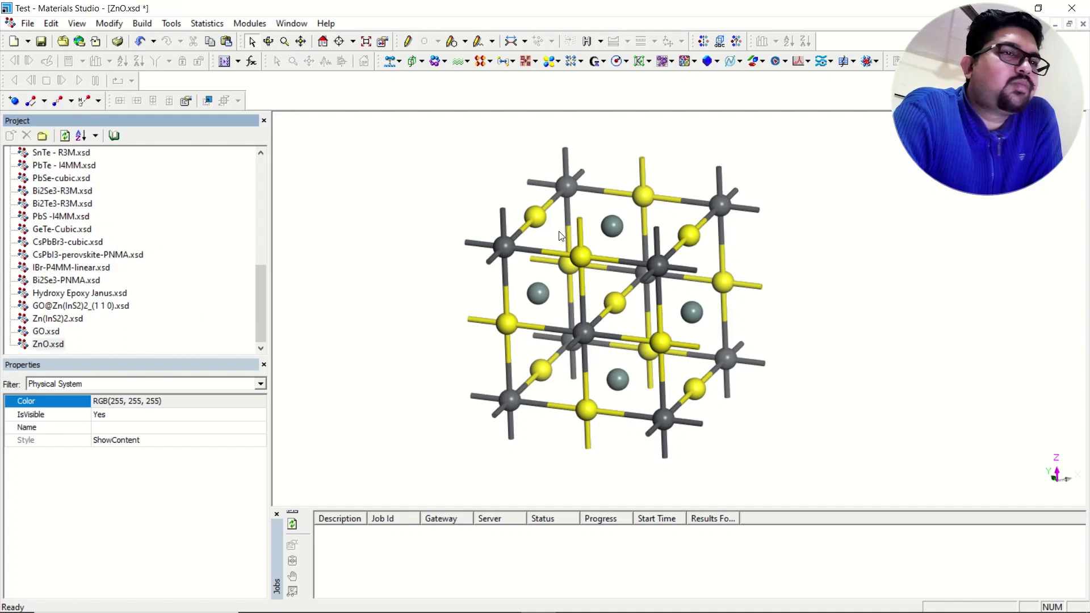
# Set the ZnO lattice outline colour to black in Display Style
pyautogui.rightClick(403, 265)
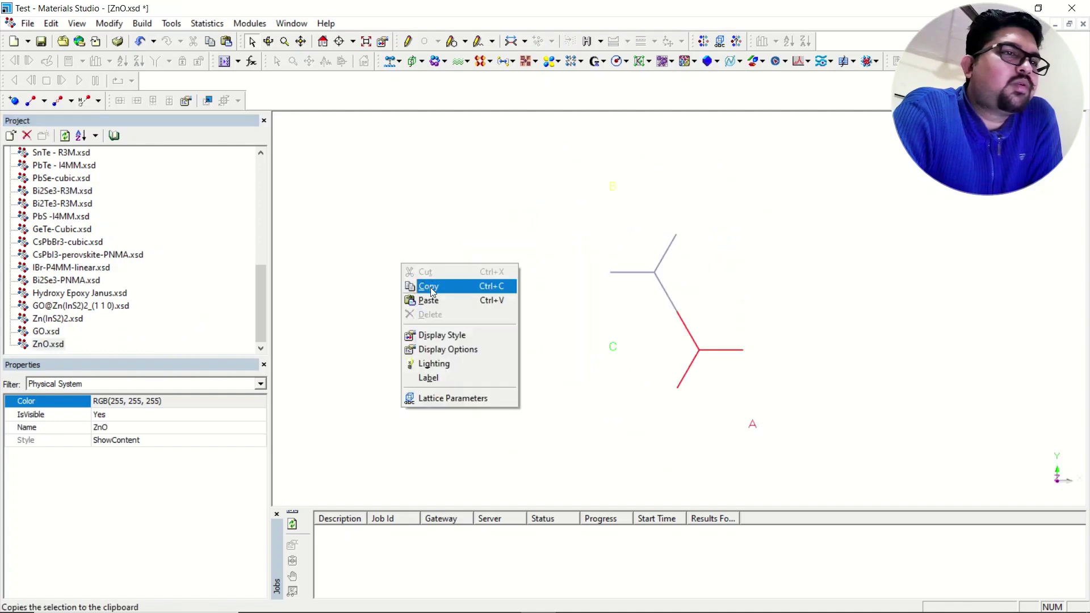
pyautogui.click(444, 335)
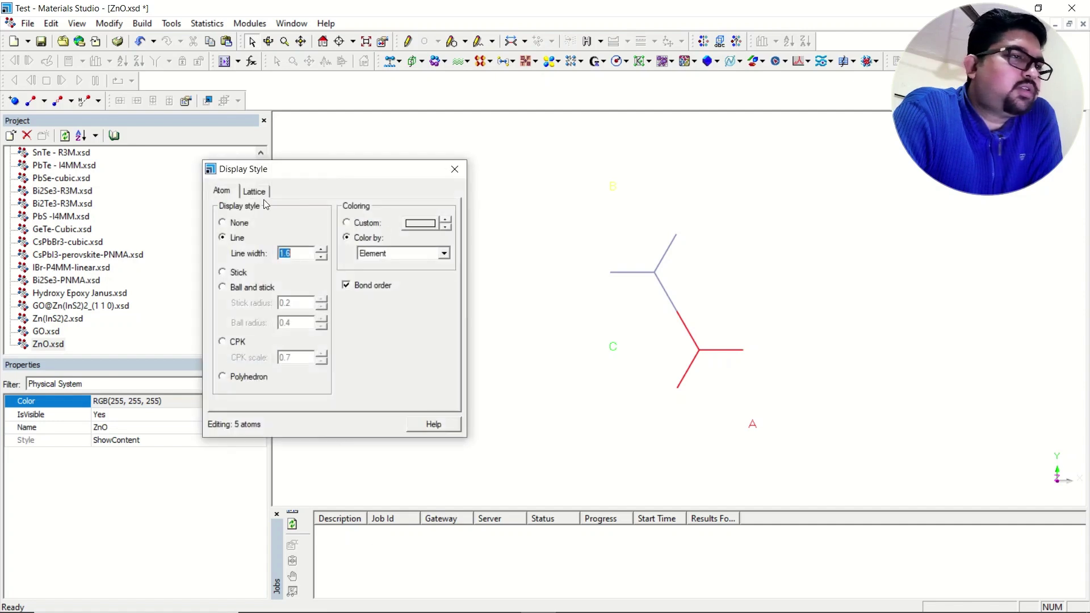
pyautogui.click(254, 191)
pyautogui.click(421, 323)
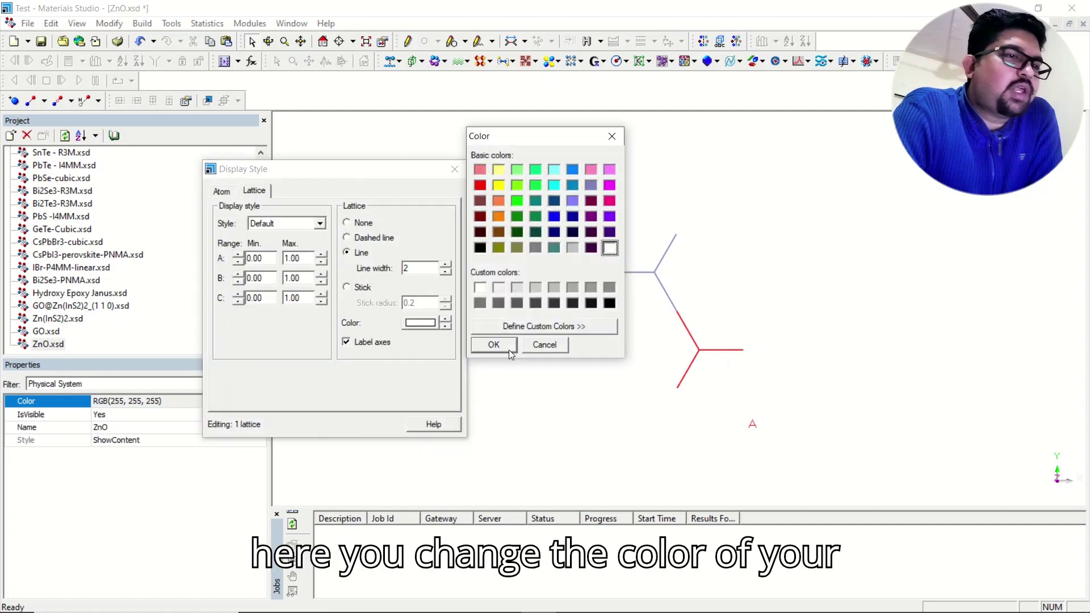
pyautogui.click(494, 344)
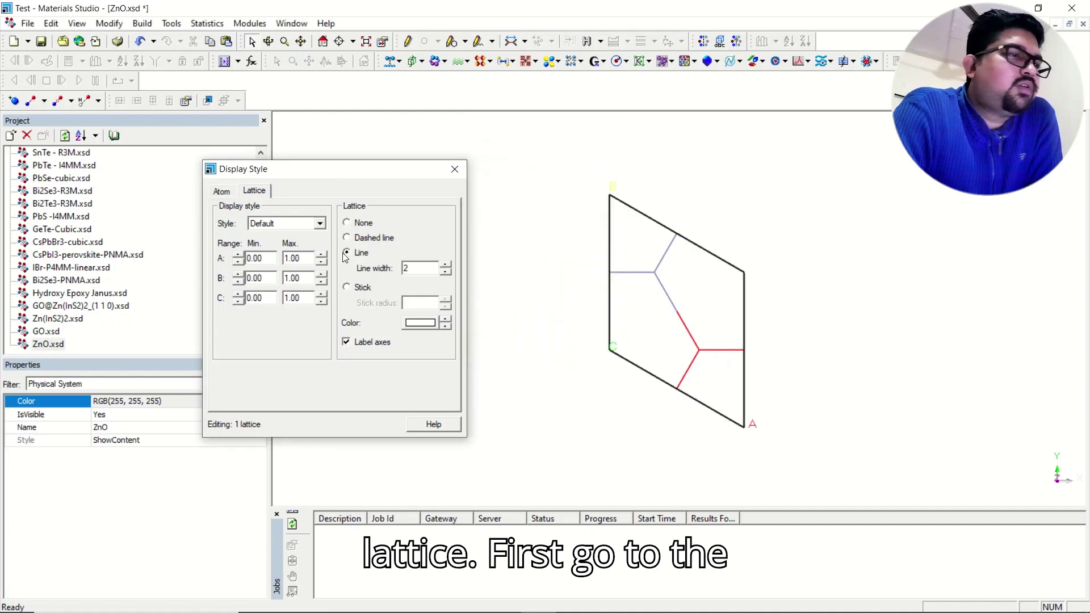
# Draw the atoms as ball and stick with a 0.1 stick radius
pyautogui.click(218, 193)
pyautogui.click(252, 288)
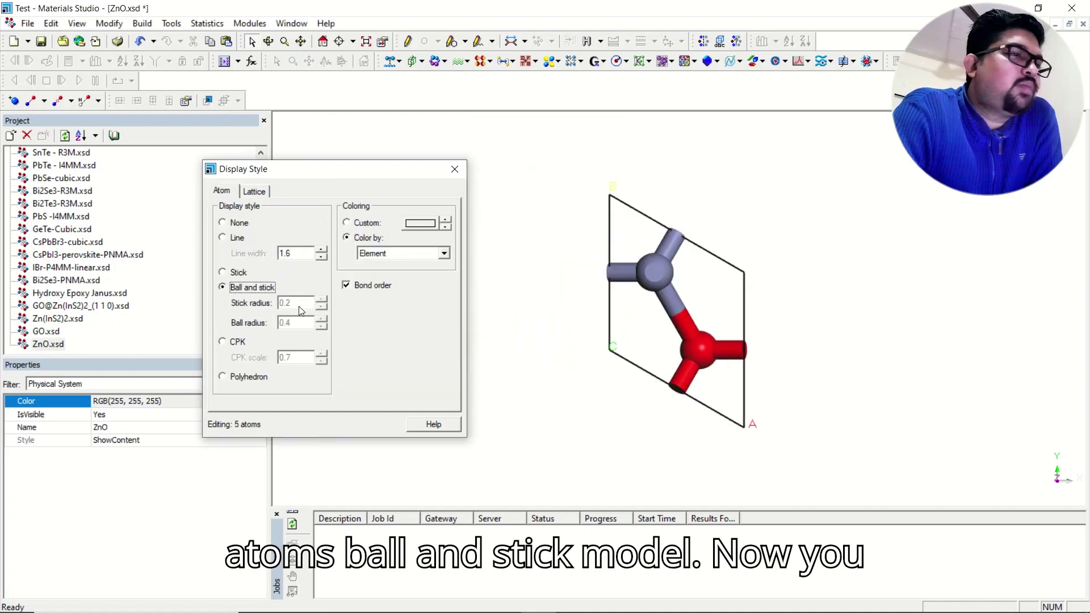
pyautogui.click(321, 308)
pyautogui.moveTo(703, 338); pyautogui.dragTo(720, 256, button='right')
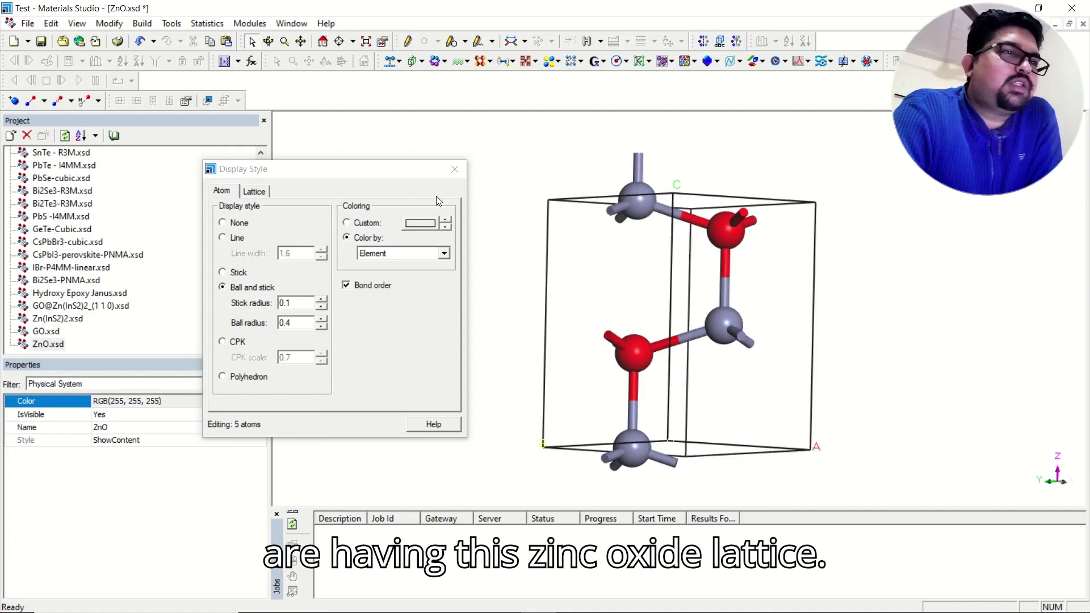
pyautogui.click(458, 176)
pyautogui.click(640, 202)
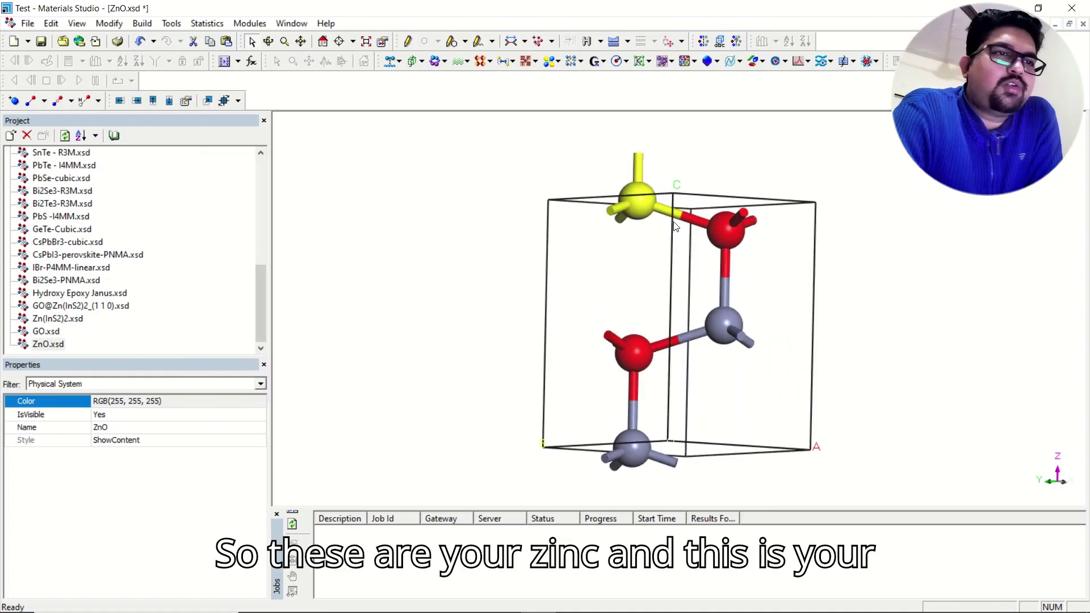
# Inspect the Zn atoms and their symmetry-equivalent images in the ZnO cell
pyautogui.click(729, 230)
pyautogui.click(639, 203)
pyautogui.rightClick(566, 172)
pyautogui.click(438, 269)
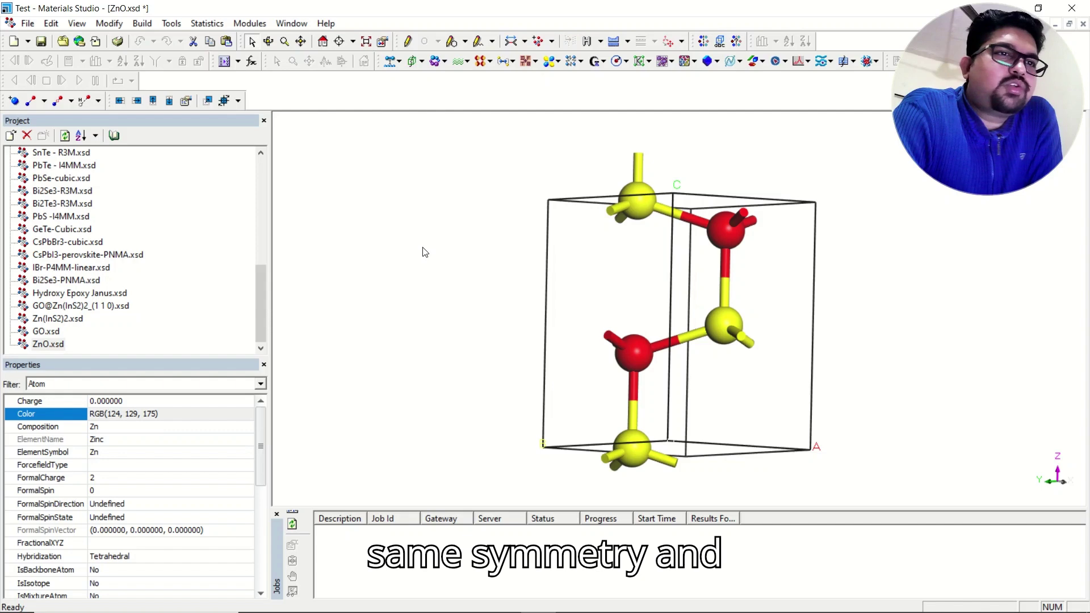
pyautogui.click(425, 252)
pyautogui.click(648, 207)
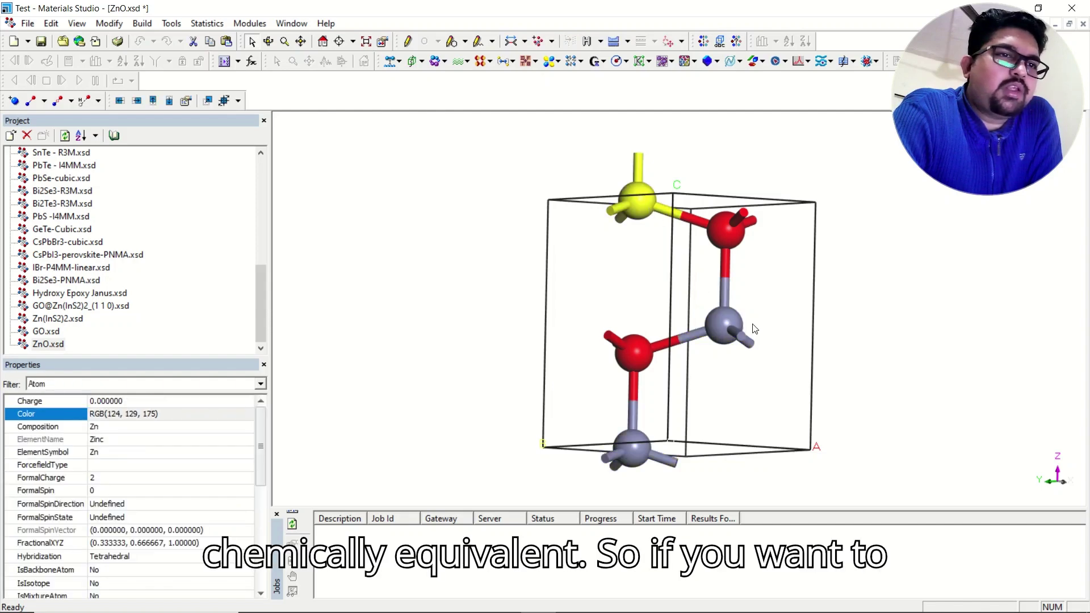
pyautogui.click(726, 324)
pyautogui.click(470, 218)
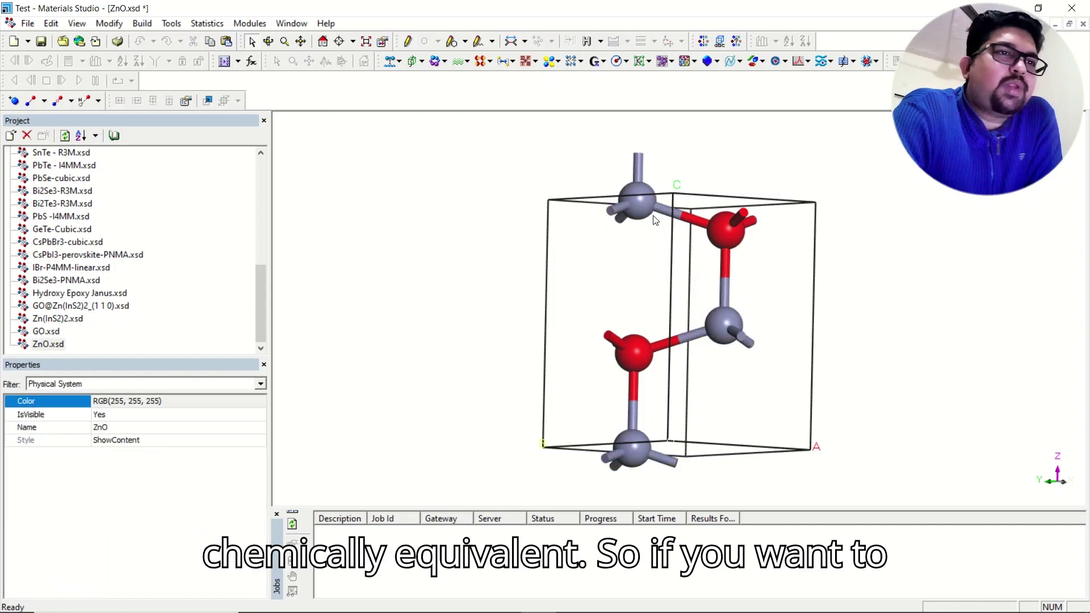
pyautogui.click(649, 214)
pyautogui.click(410, 142)
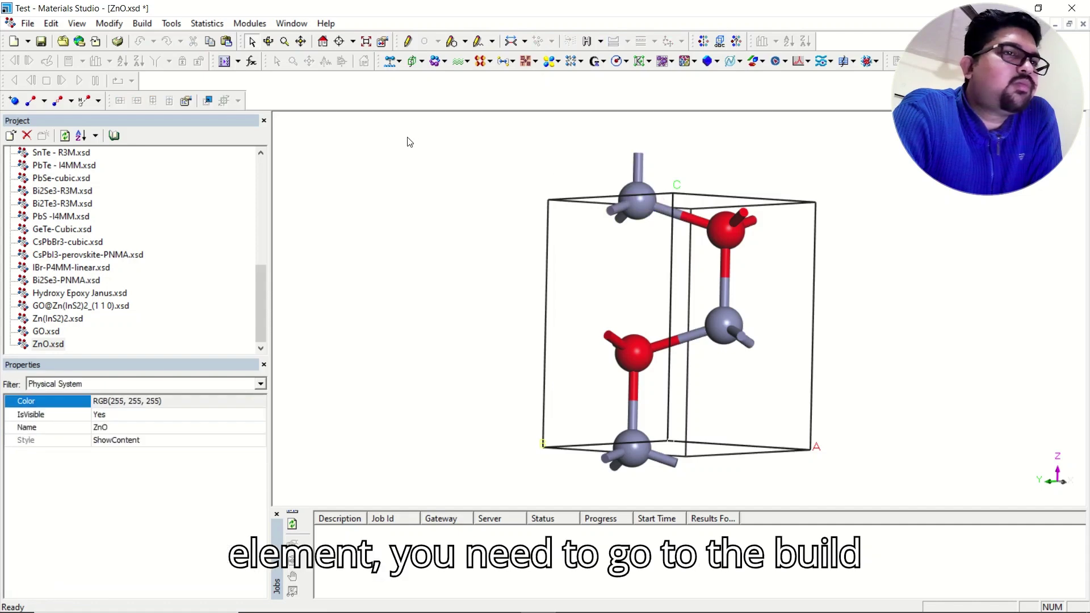
# Convert the ZnO cell to P1 symmetry and select the top Zn atom
pyautogui.click(142, 23)
pyautogui.moveTo(220, 165)
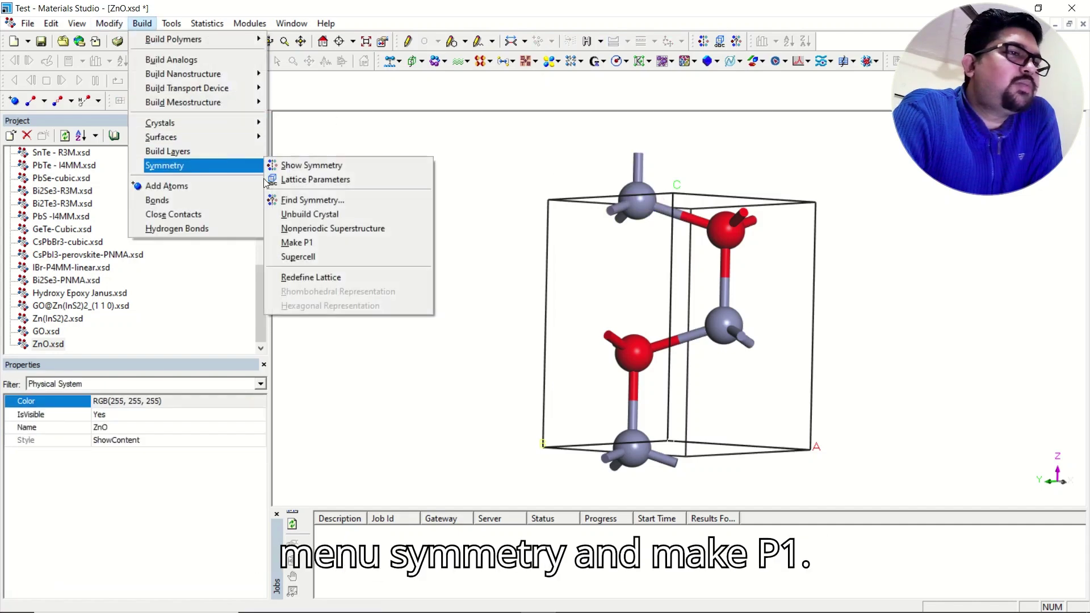
pyautogui.click(301, 243)
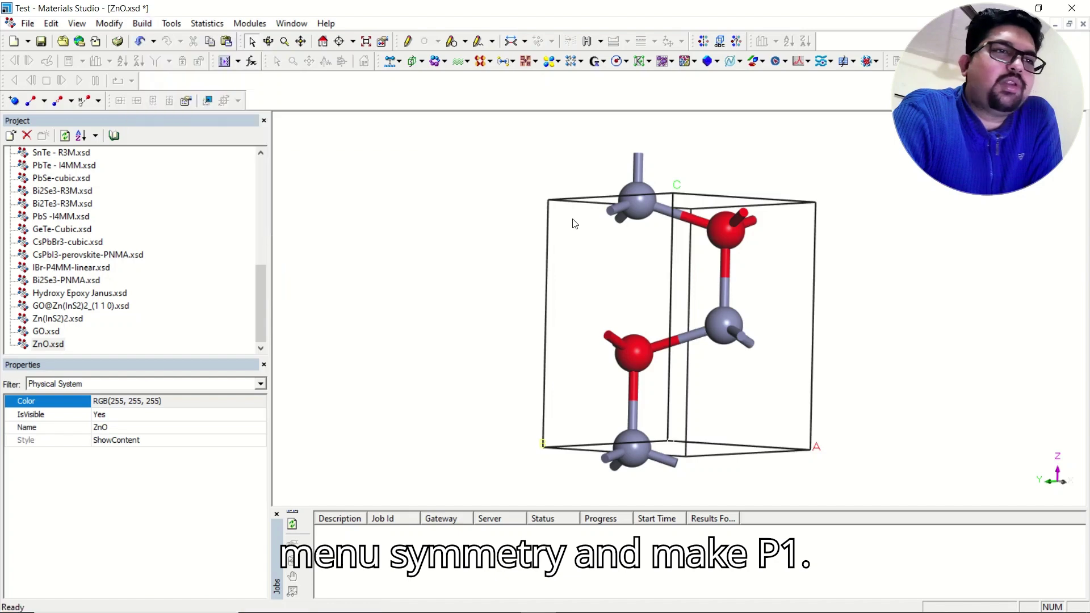
pyautogui.click(647, 209)
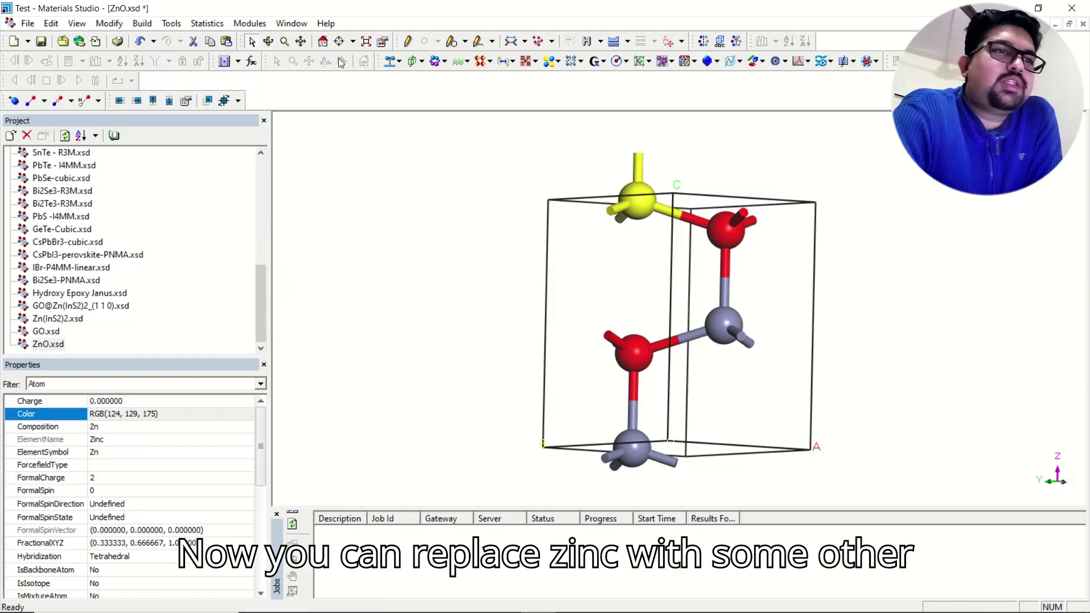
# Change the selected Zn atom to Cu using the periodic table
pyautogui.click(109, 23)
pyautogui.moveTo(205, 178)
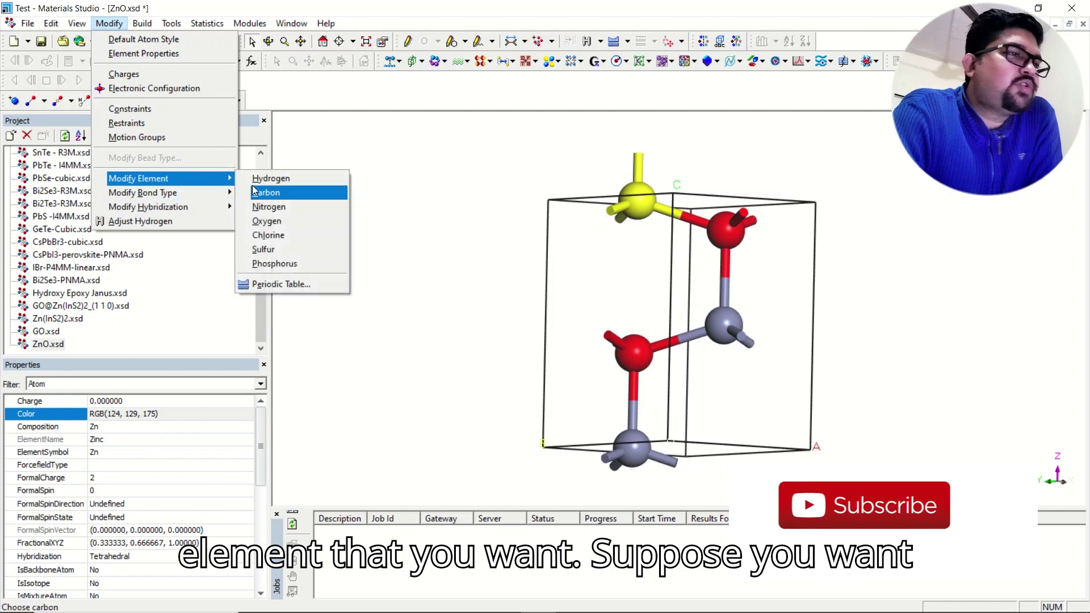
pyautogui.click(289, 282)
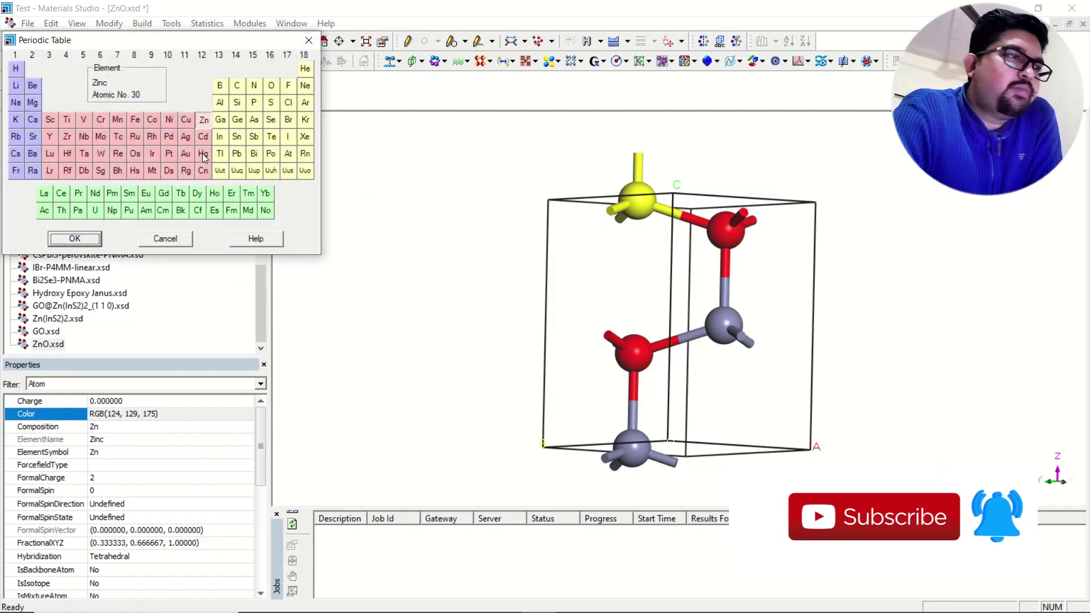
pyautogui.click(186, 121)
pyautogui.click(74, 239)
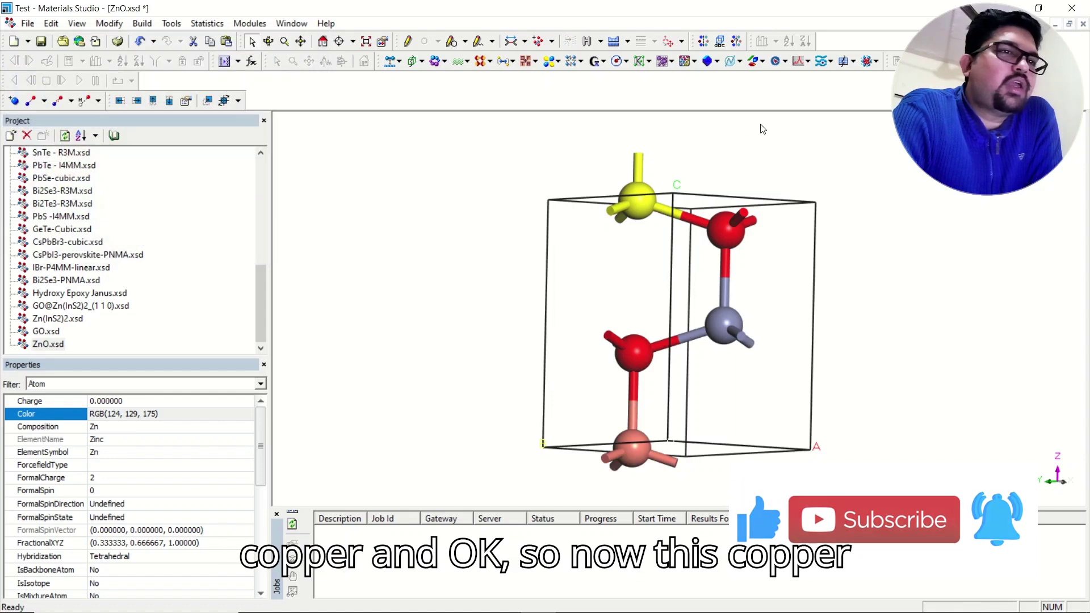